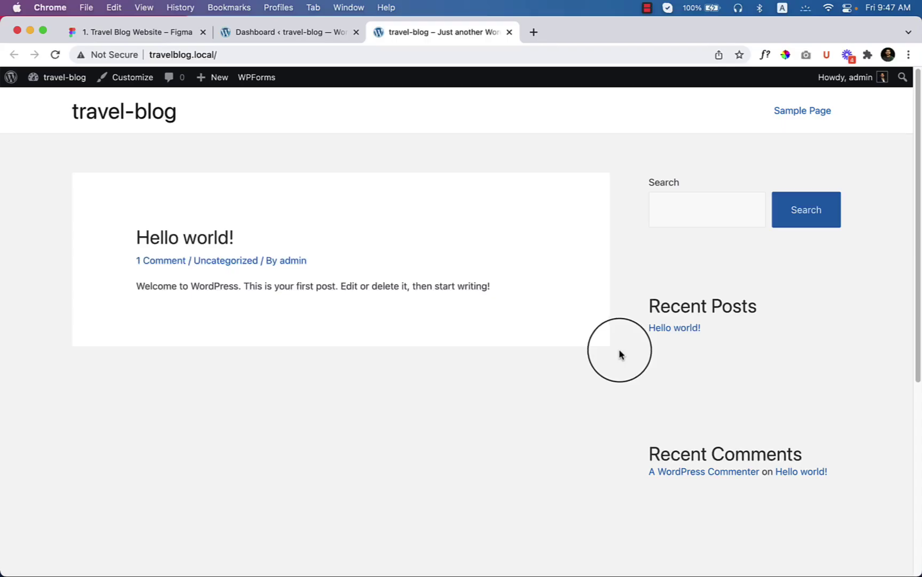
In Figma, inspect the fonts of the About Me nav text, hero heading and hero paragraph
click(148, 39)
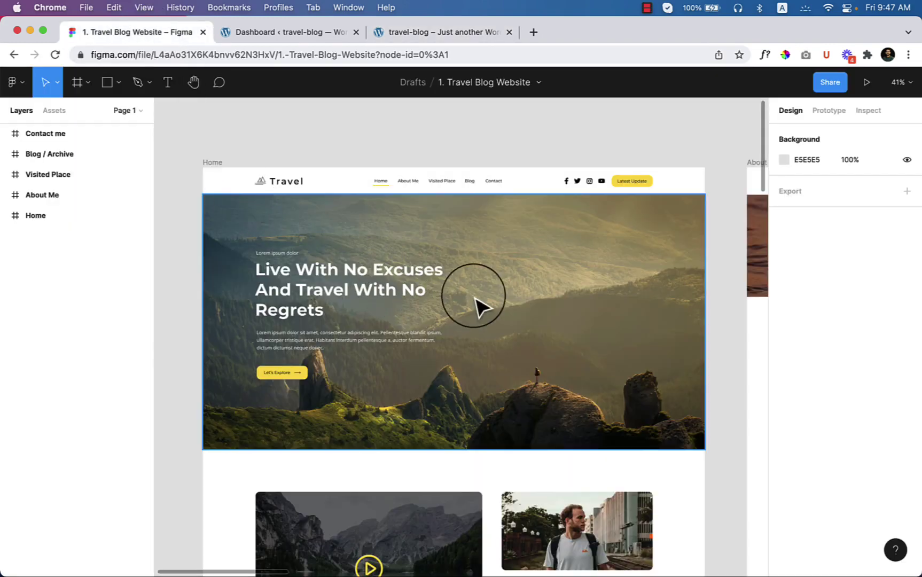
scroll(432, 181, down, 5)
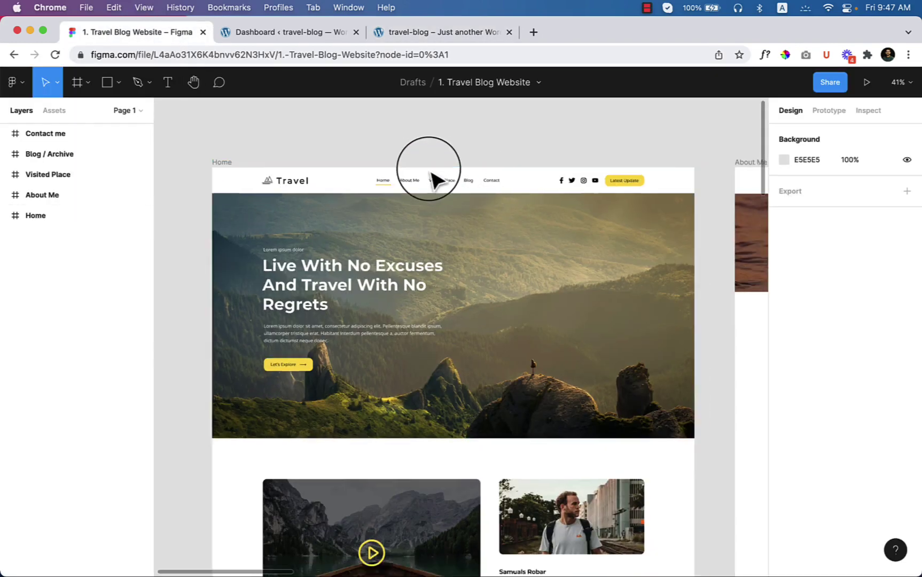
scroll(430, 185, up, 6)
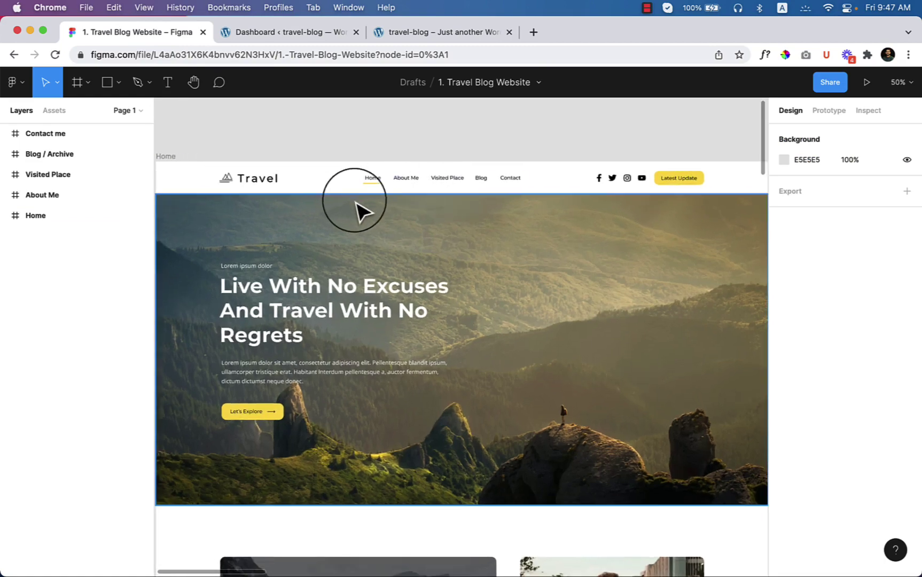
double_click(419, 189)
double_click(323, 297)
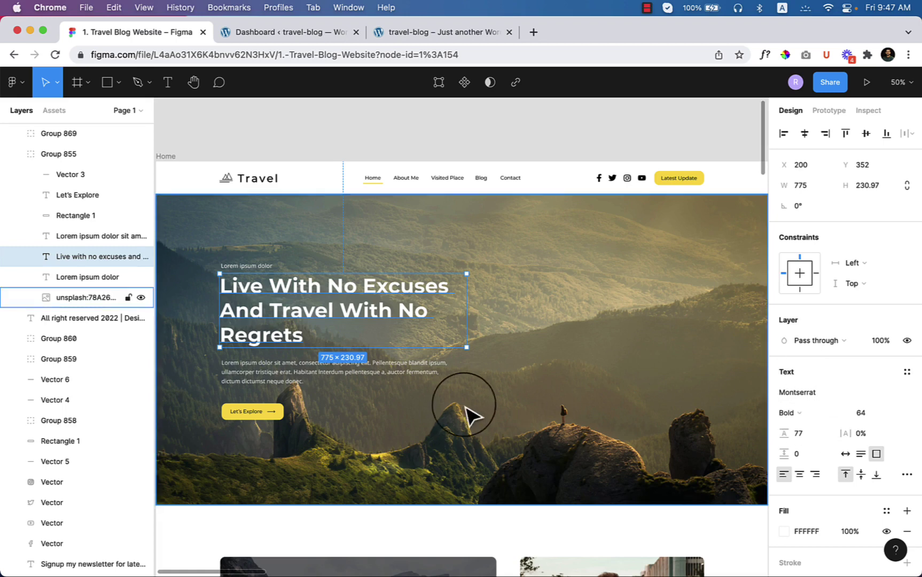
click(421, 369)
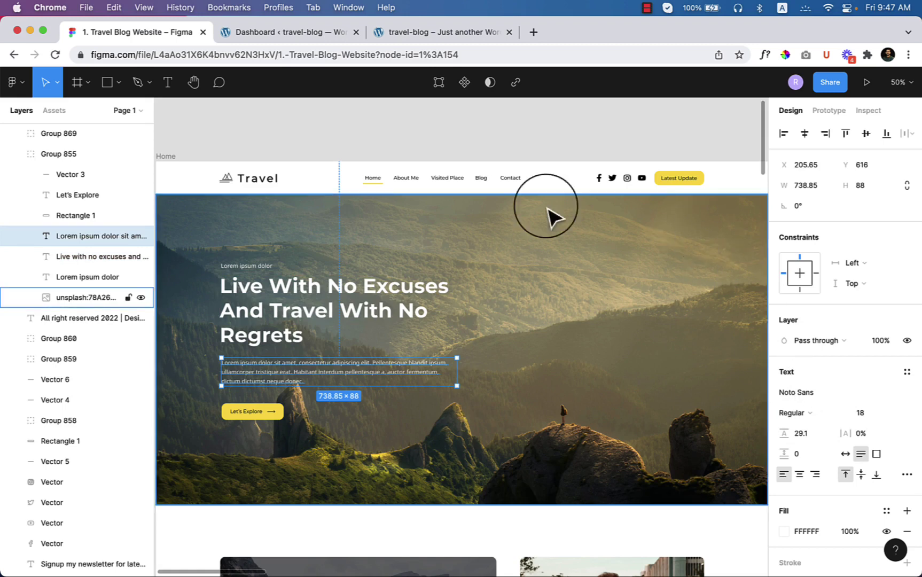
Recheck the nav links and hero paragraph: Montserrat for nav, Noto Sans 18 for body
click(406, 178)
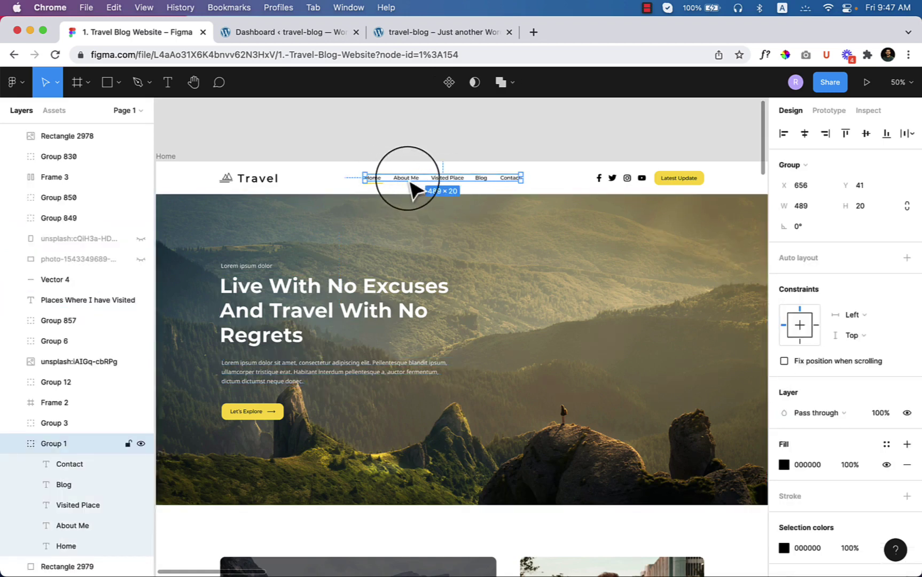
scroll(854, 404, down, 1)
scroll(855, 404, down, 3)
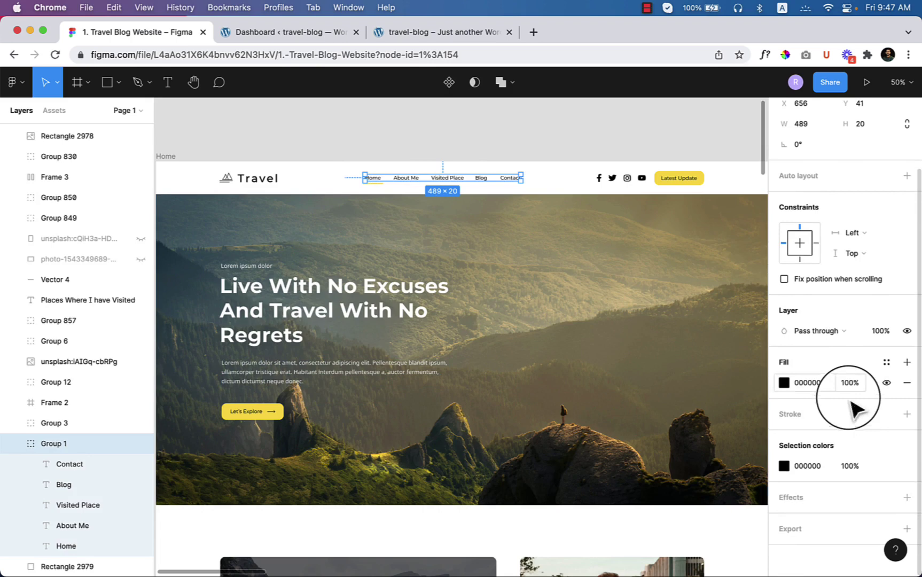
double_click(409, 180)
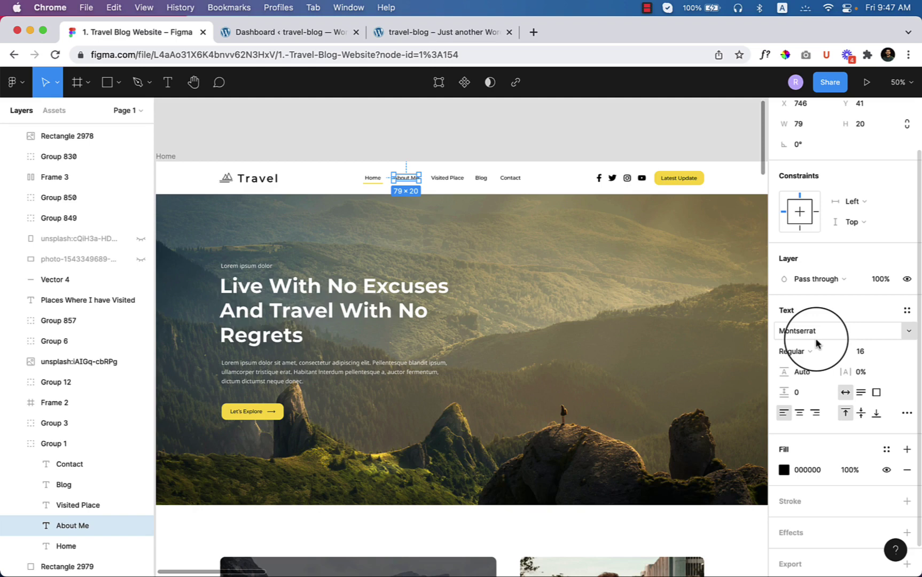
click(335, 358)
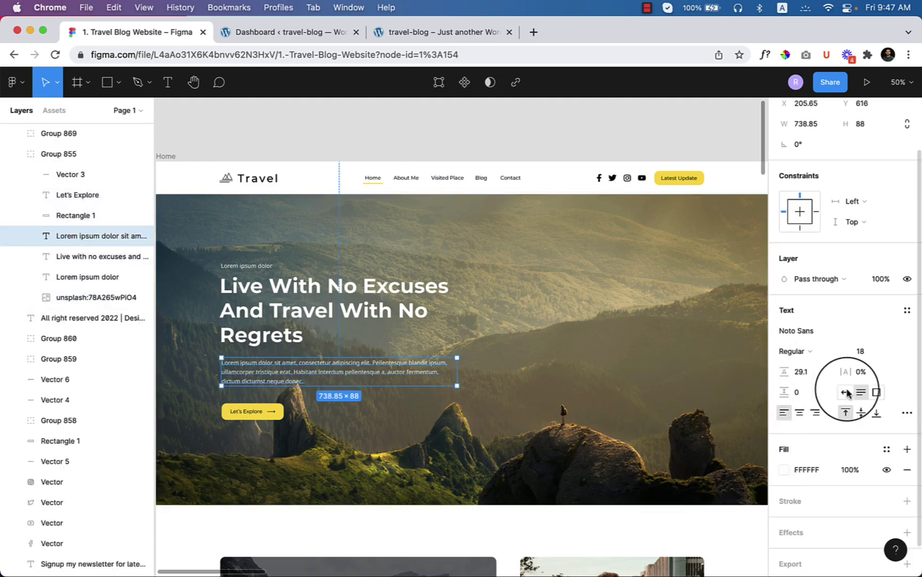
scroll(555, 446, down, 5)
scroll(555, 446, down, 3)
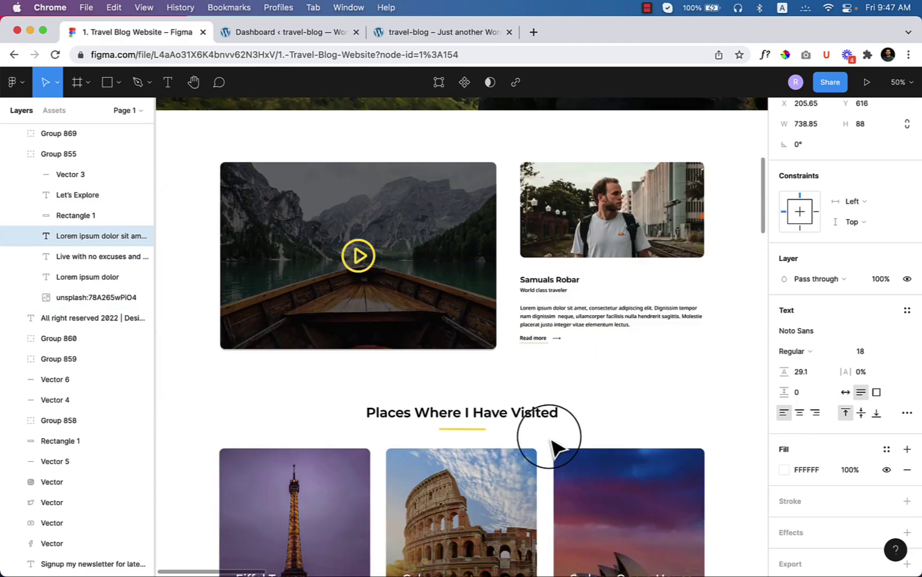
scroll(553, 447, down, 8)
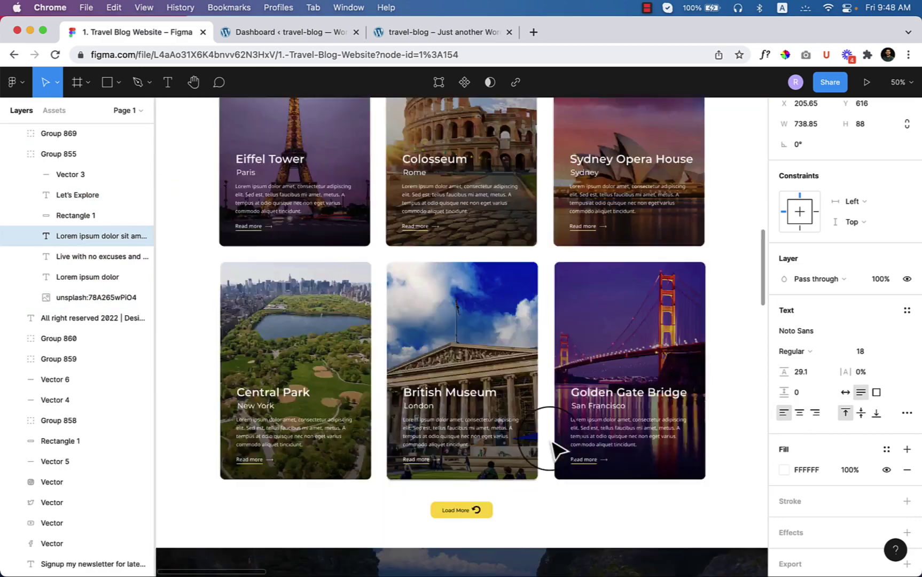
scroll(553, 447, up, 3)
Open the Appearance > Customize page in a new browser tab and switch to it
click(288, 32)
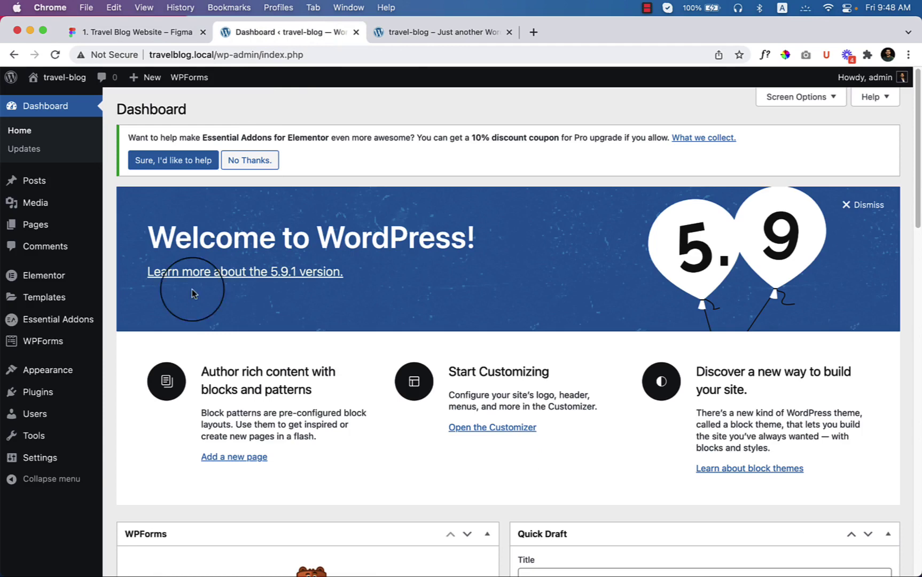
mouse_move(62, 372)
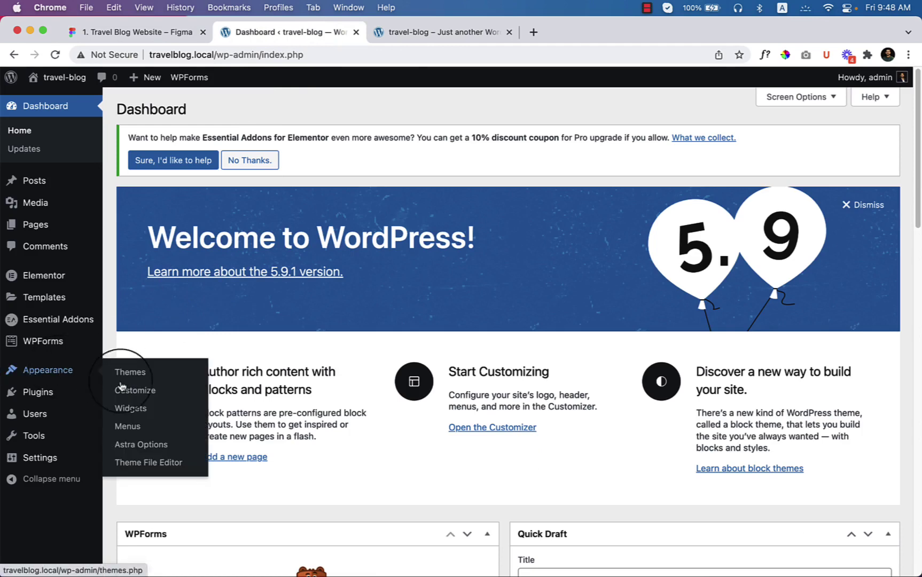
right_click(149, 393)
click(160, 402)
click(421, 33)
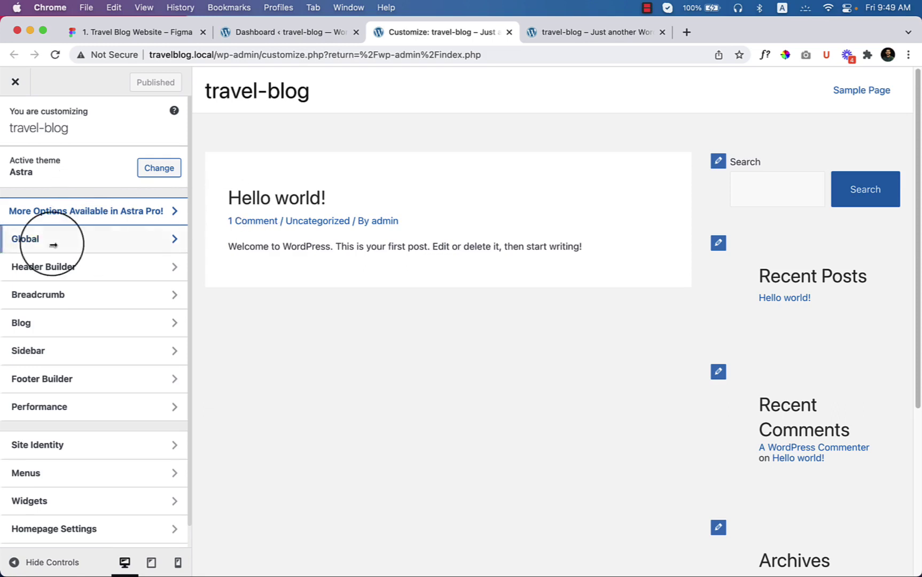
In Global Typography, set the body font family to Noto Sans
click(138, 248)
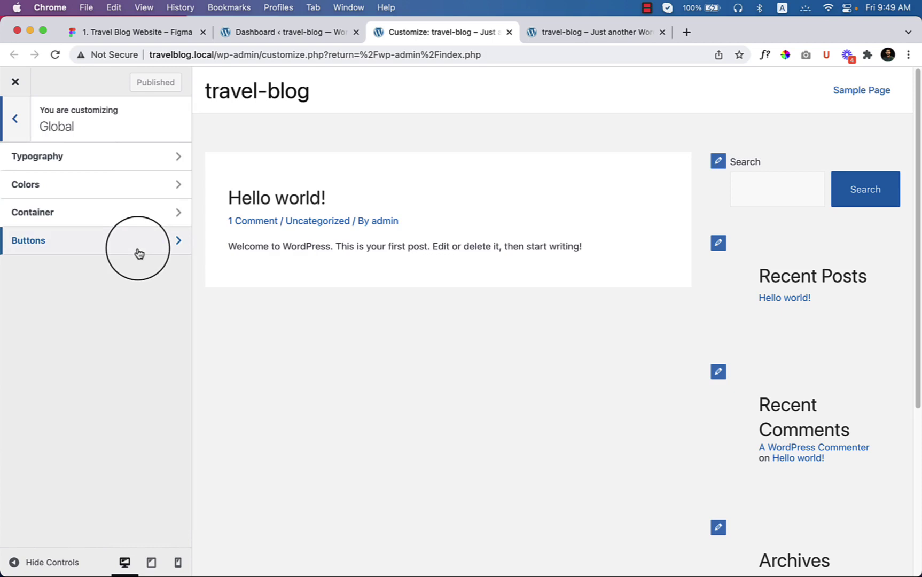
click(151, 165)
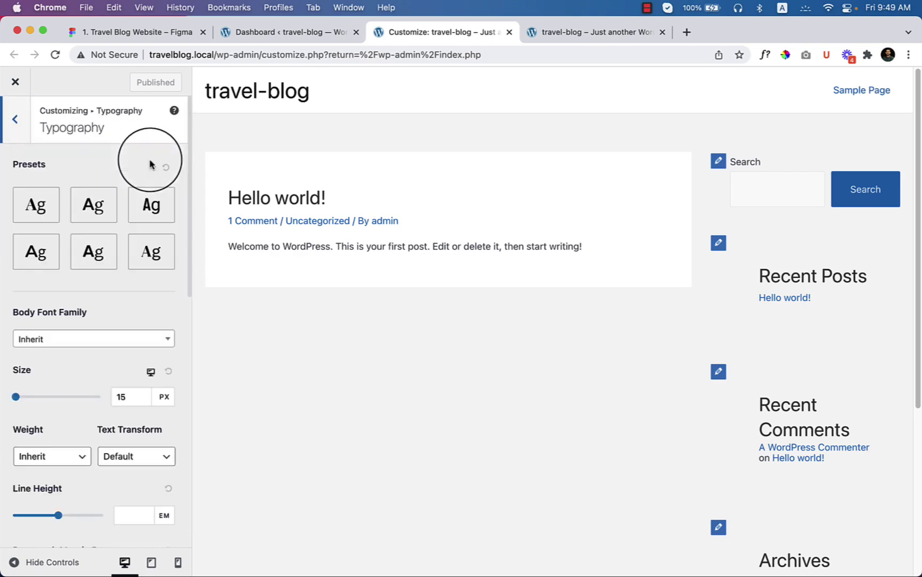
click(67, 344)
click(64, 365)
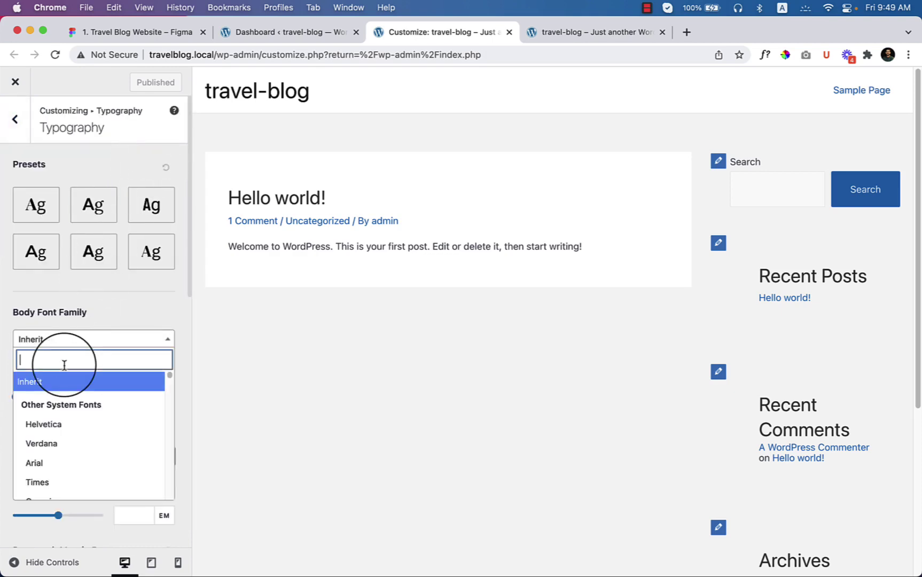
text(noto)
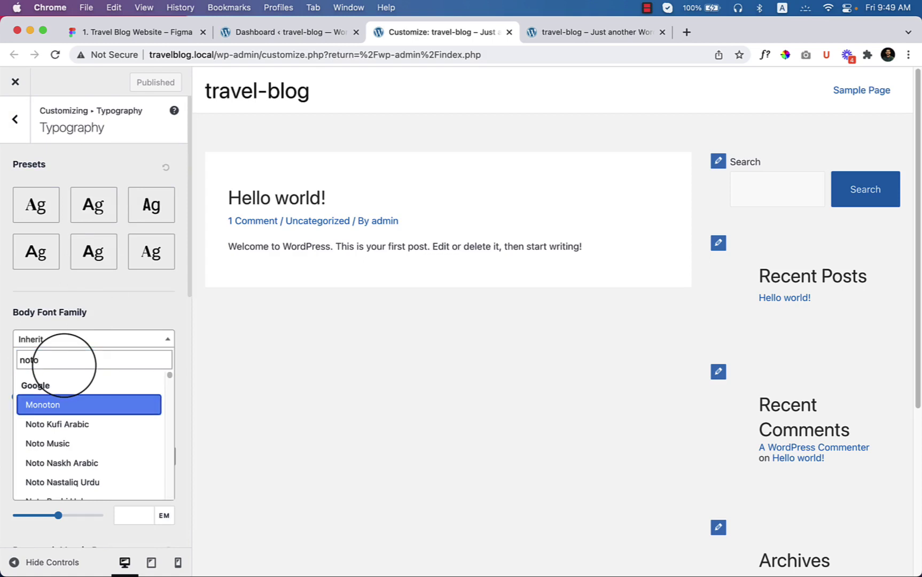
text( s)
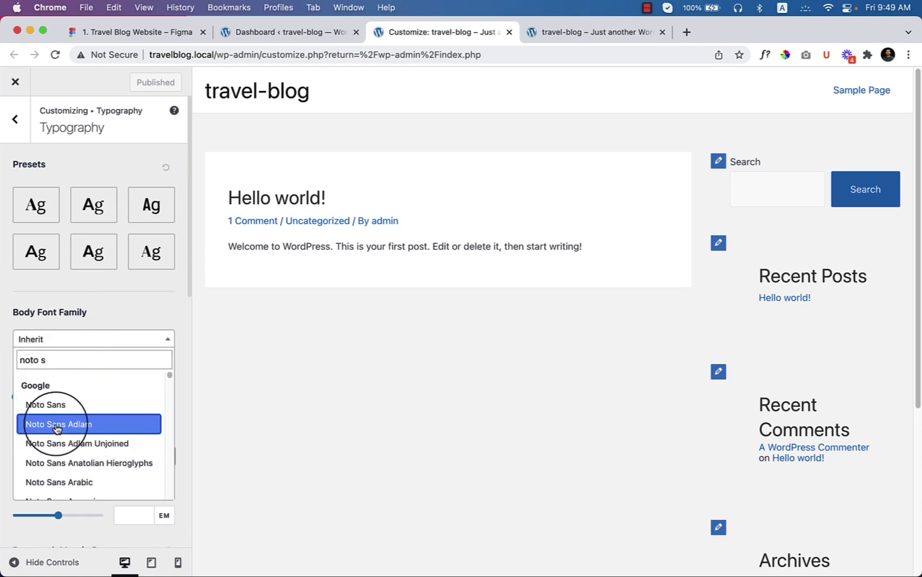
click(60, 405)
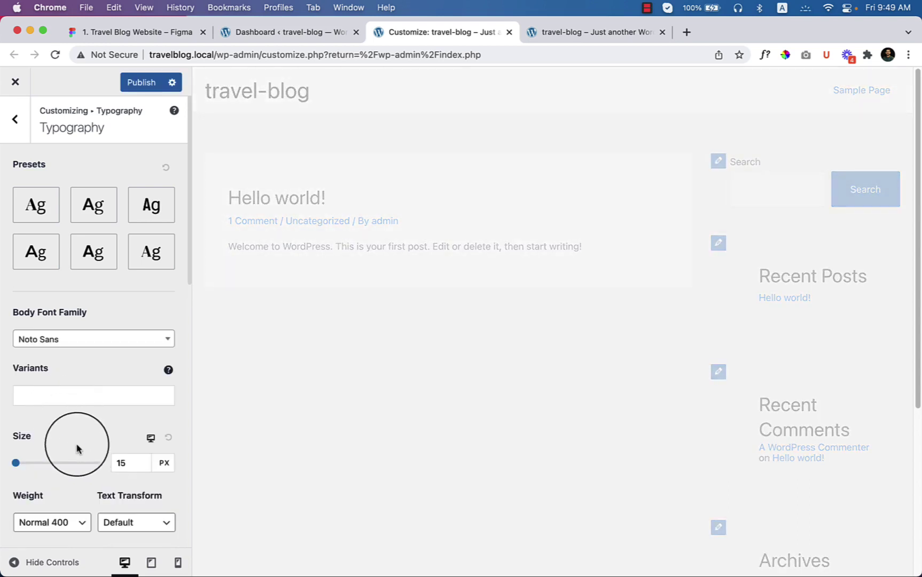
scroll(76, 449, down, 10)
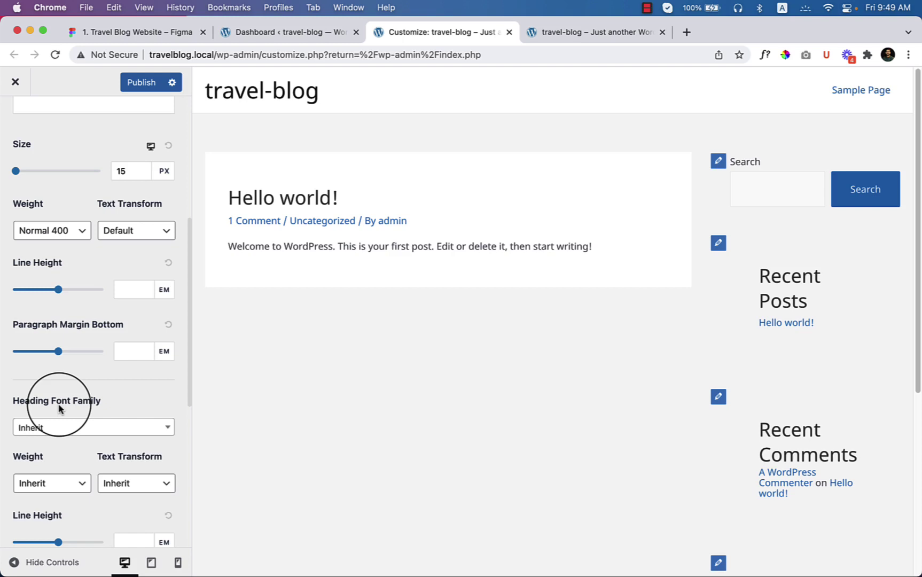
Set the heading font family to Montserrat
click(65, 425)
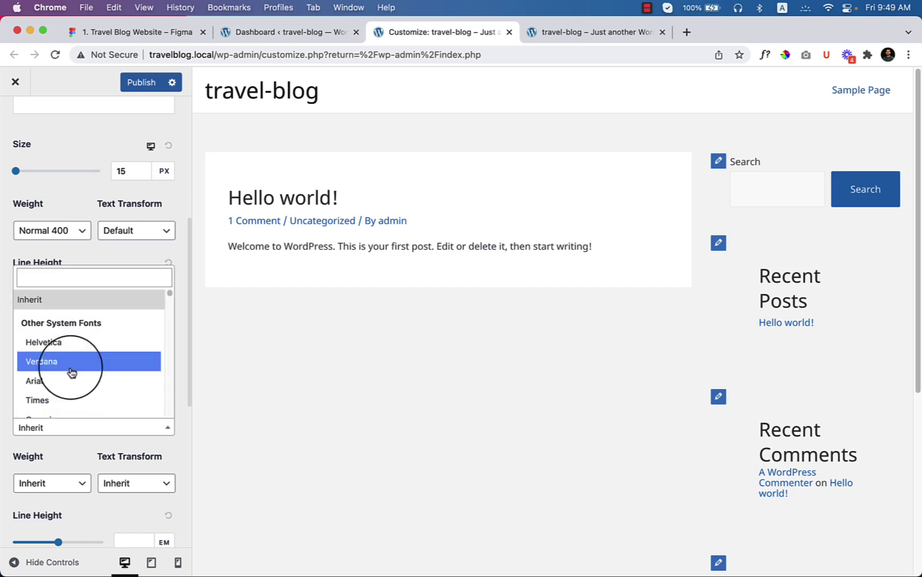
text(mob)
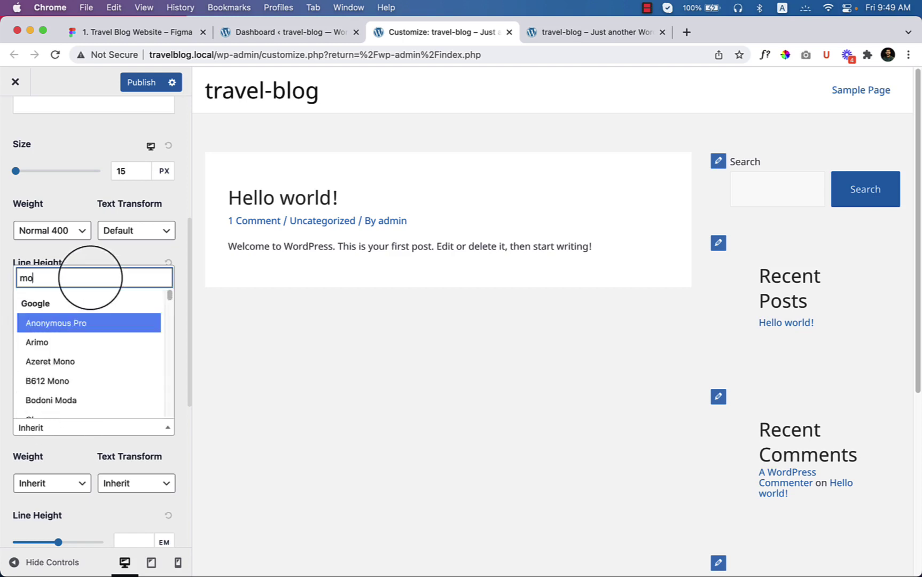
key(BackSpace)
text(ntse)
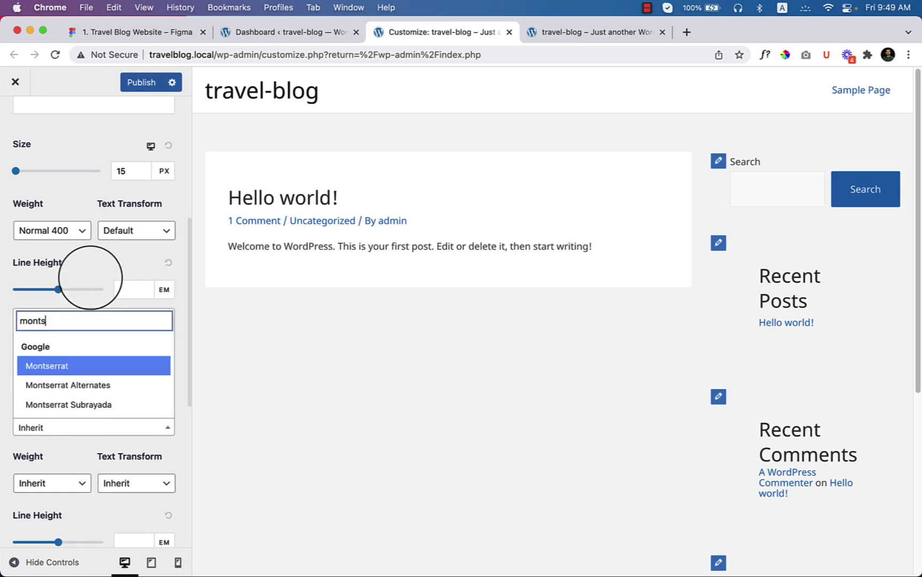
click(56, 367)
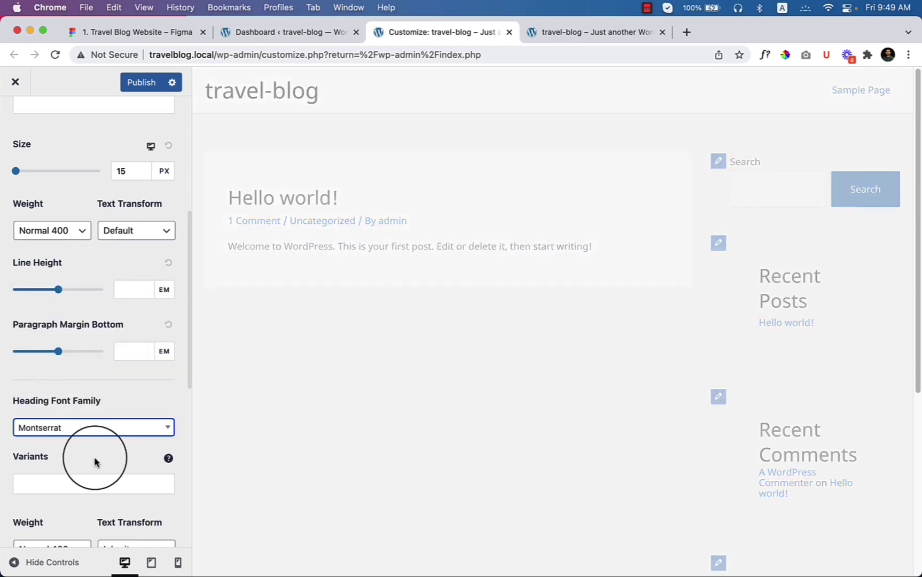
Add the Bold 700 and Semi-Bold 600 heading font variants
scroll(93, 456, down, 3)
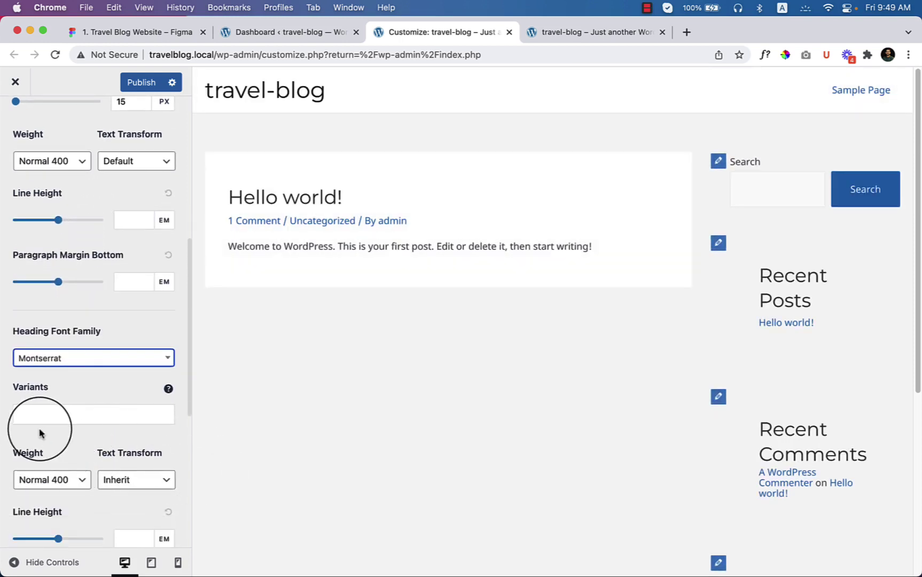
click(46, 415)
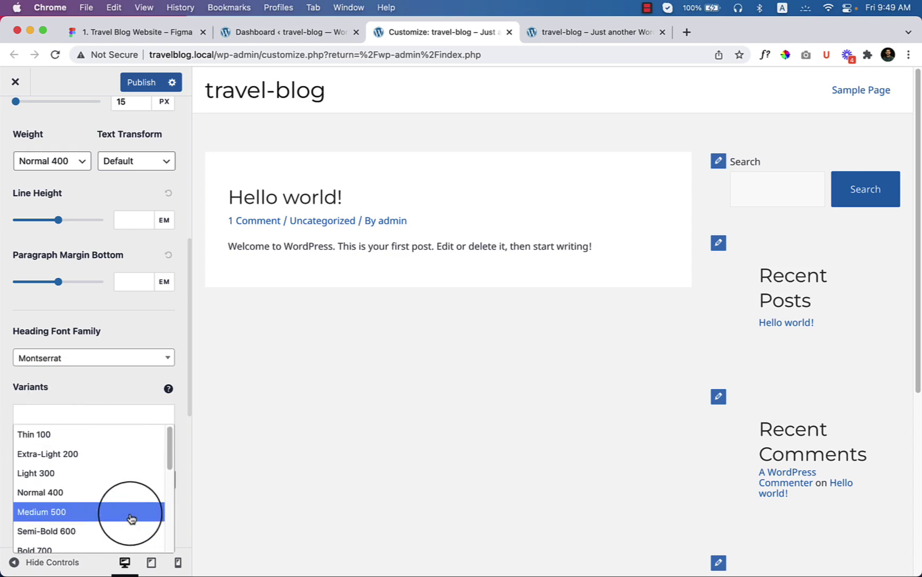
scroll(130, 518, down, 1)
click(114, 533)
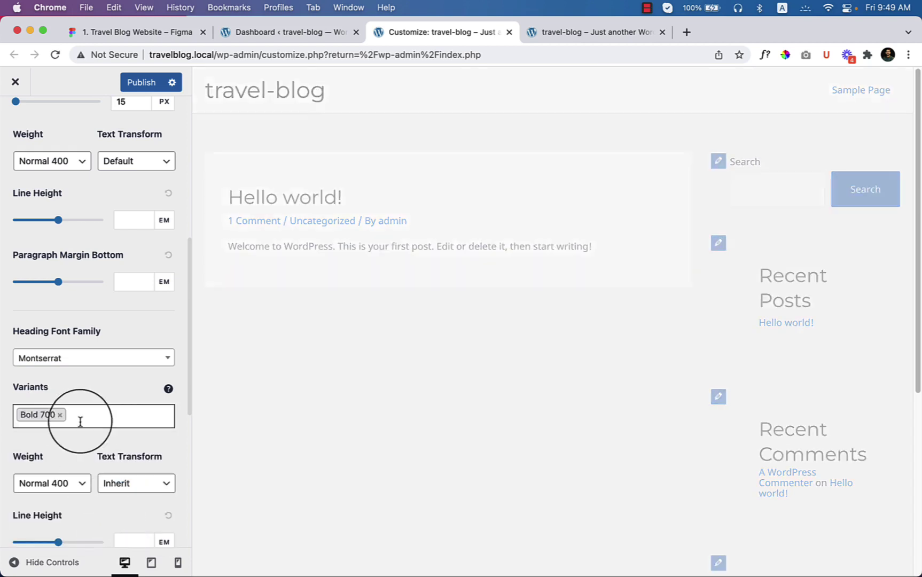
click(116, 416)
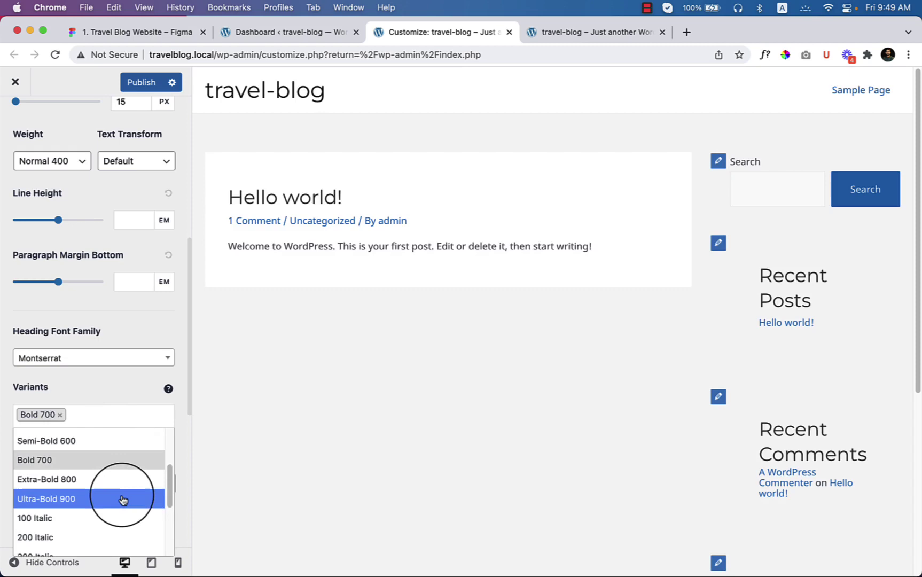
scroll(122, 496, up, 2)
click(118, 467)
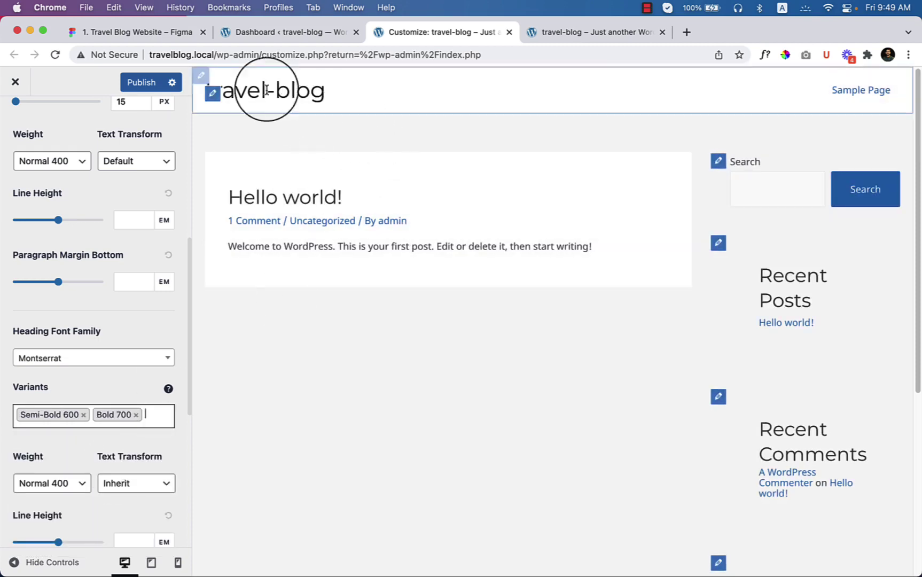
Read the Eiffel Tower title, section heading (Montserrat SemiBold 42) and banner heading (Bold 65) styles
click(120, 32)
click(279, 327)
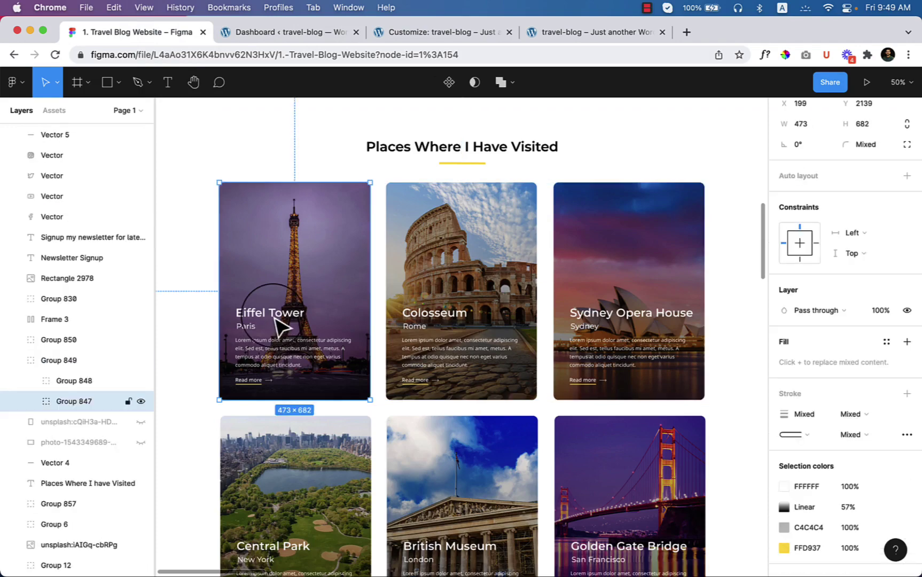
double_click(276, 316)
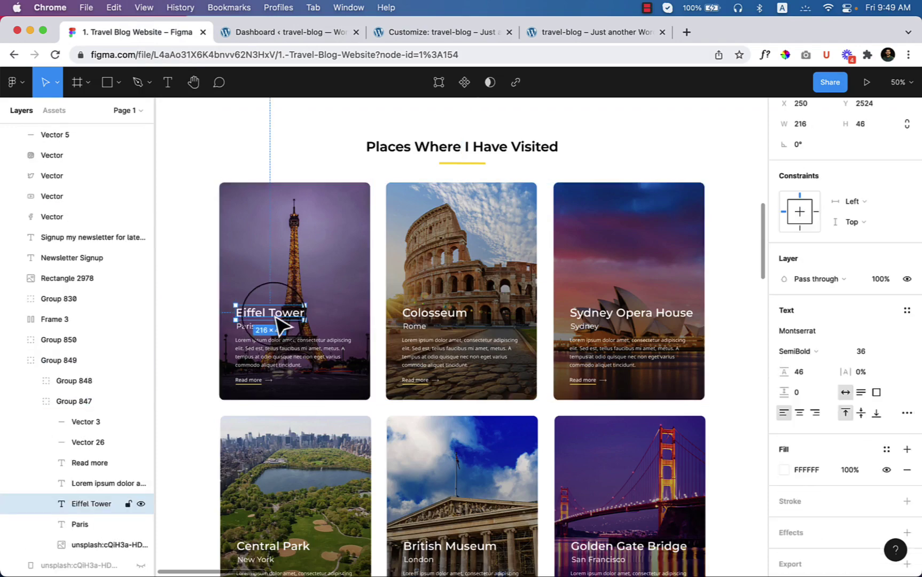
scroll(372, 321, up, 5)
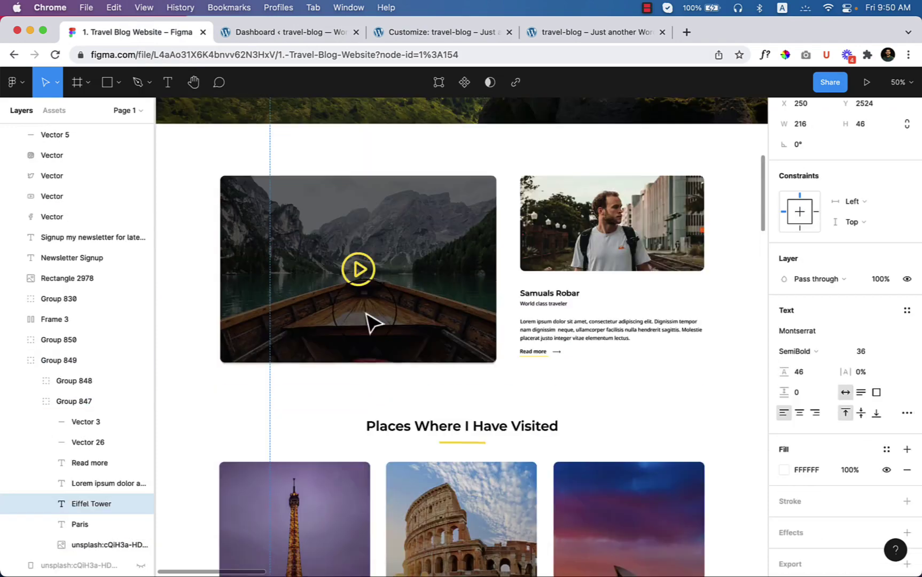
double_click(452, 426)
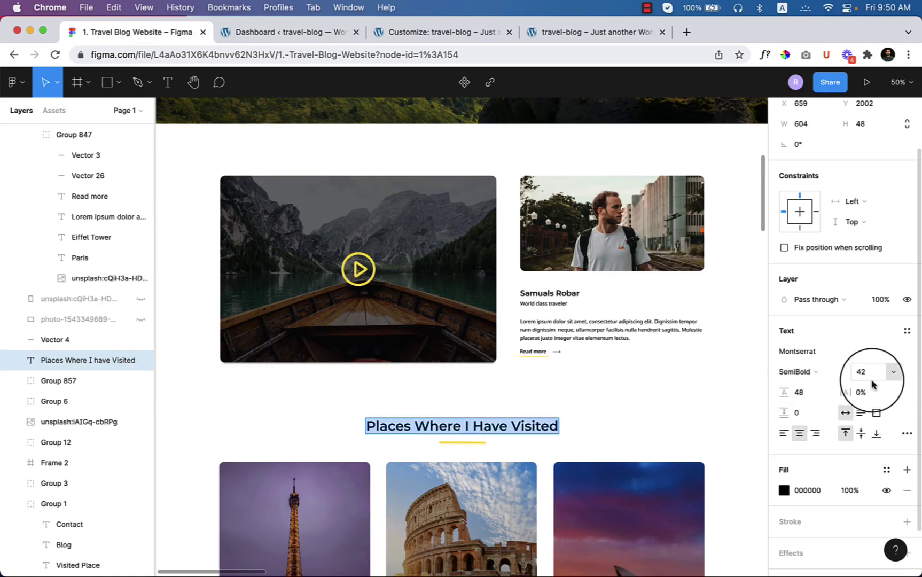
scroll(363, 370, up, 10)
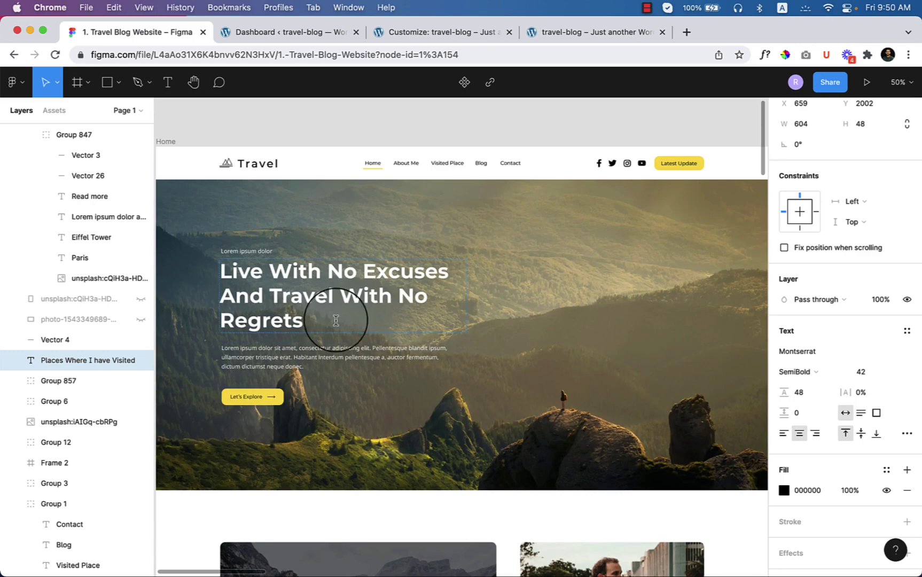
scroll(453, 381, down, 13)
scroll(452, 383, down, 5)
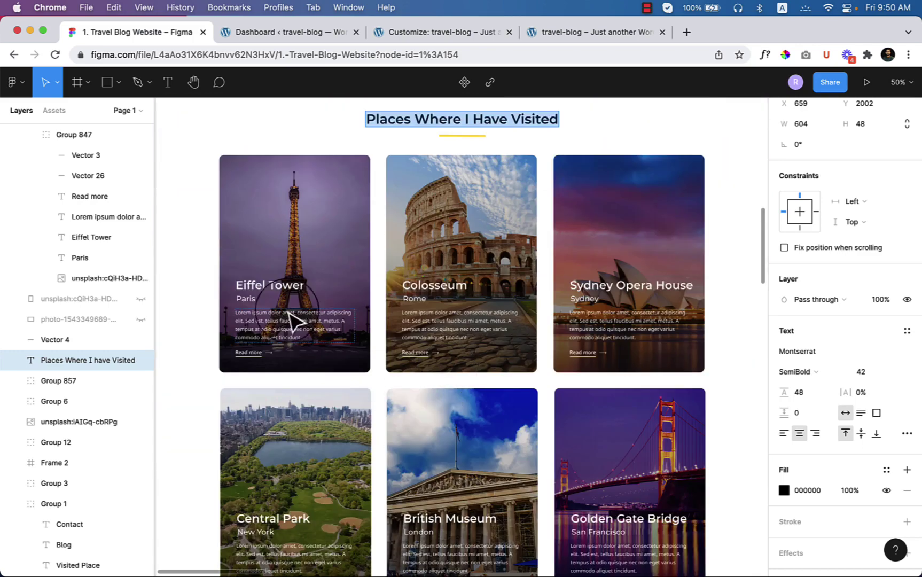
double_click(269, 285)
scroll(586, 406, down, 13)
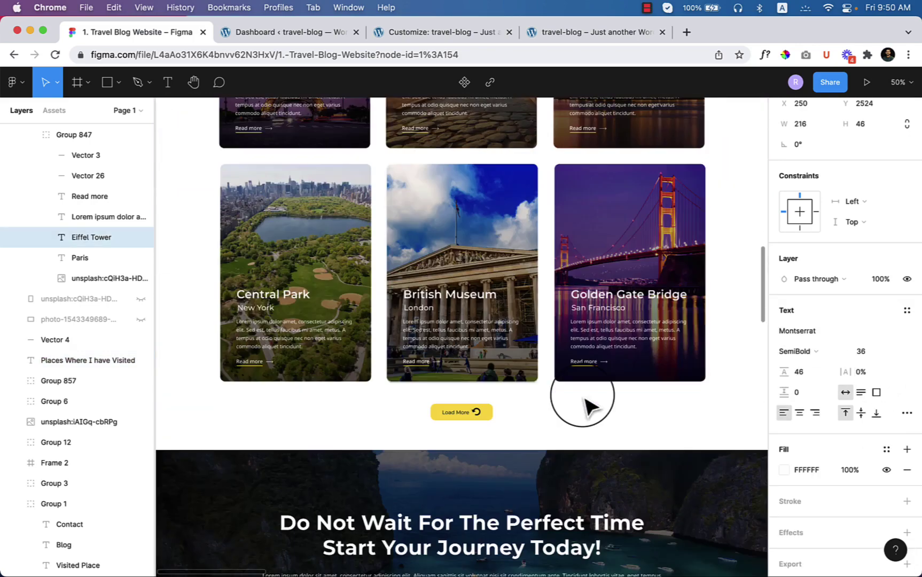
double_click(475, 381)
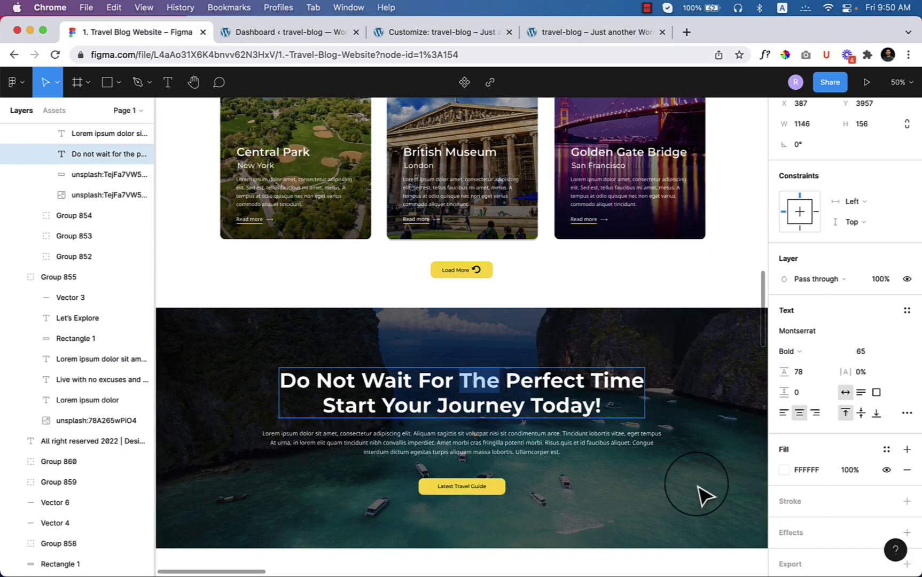
Change the body font size from 15 to 17 px
click(299, 34)
click(407, 33)
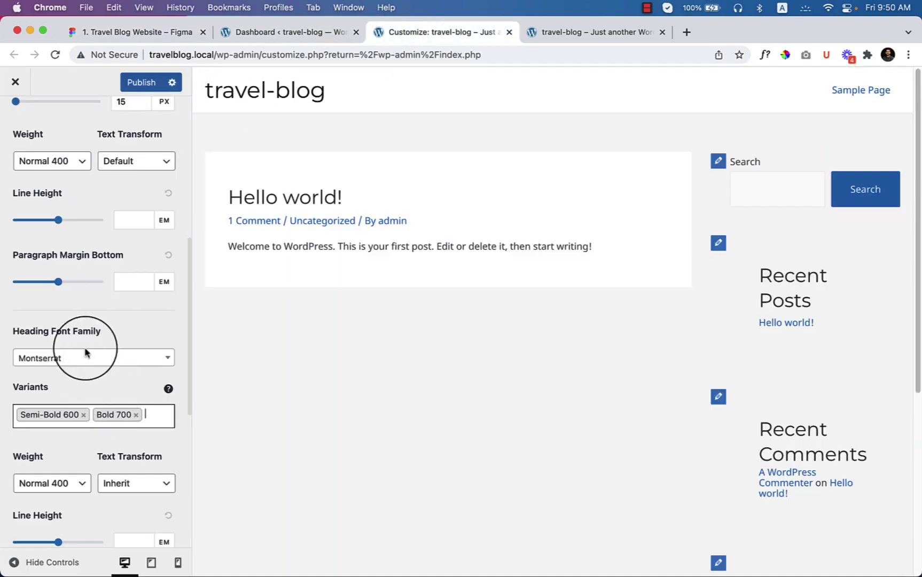
scroll(78, 244, up, 3)
scroll(128, 339, up, 2)
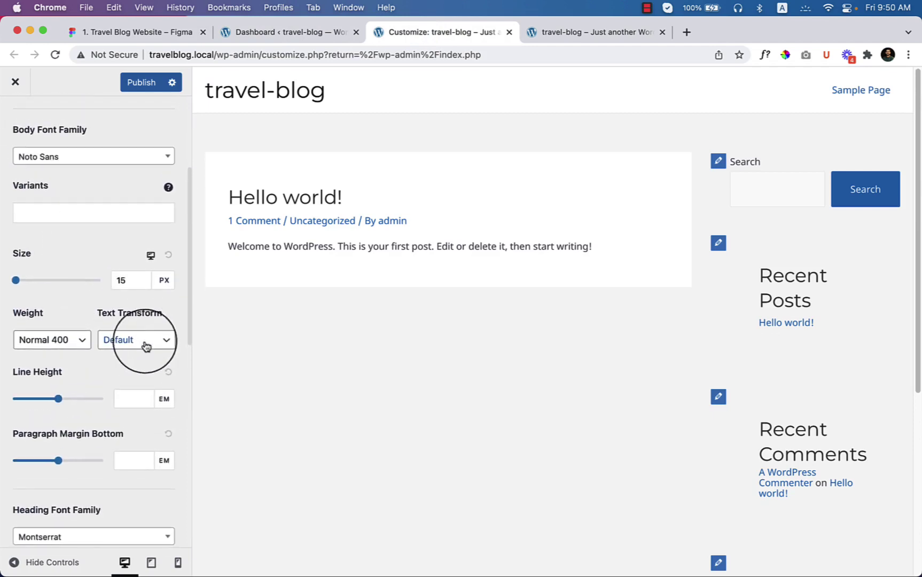
scroll(32, 227, up, 1)
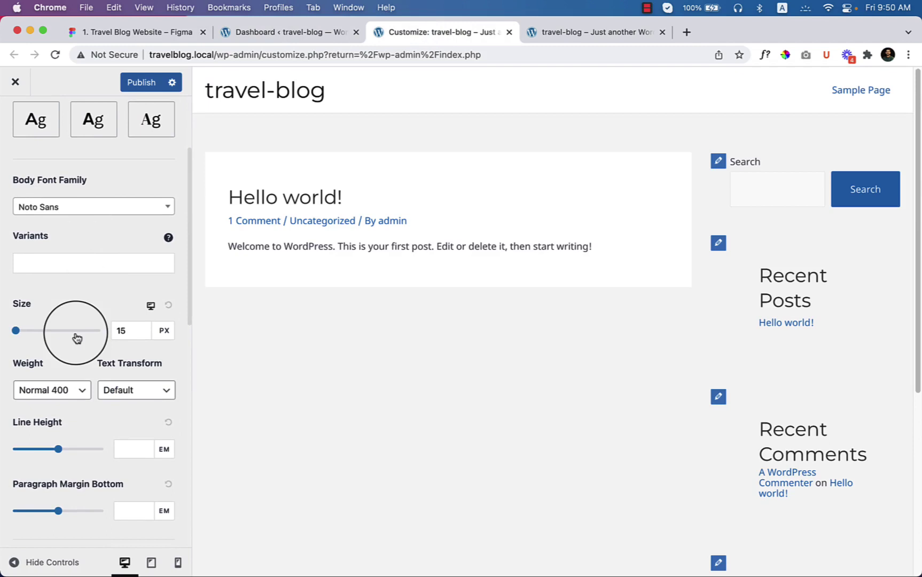
click(118, 330)
drag(129, 331, 122, 331)
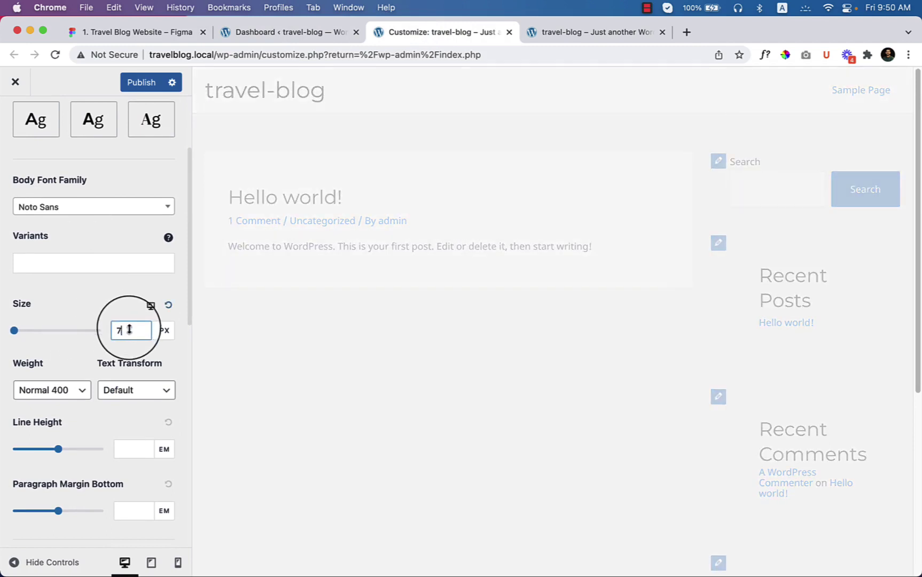
double_click(131, 326)
text(17)
Try Bold 700 as the heading weight, then revert it to Normal 400
scroll(67, 467, down, 5)
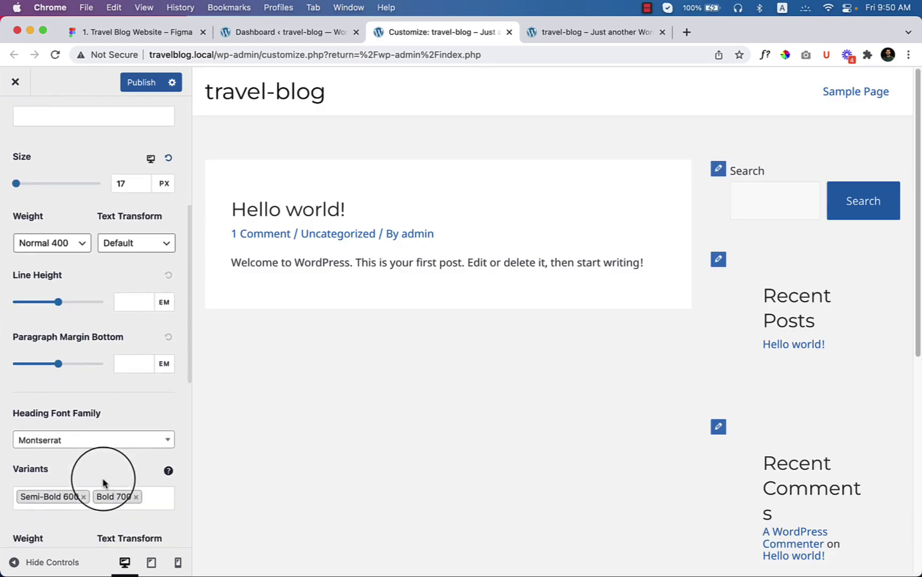
scroll(118, 485, down, 3)
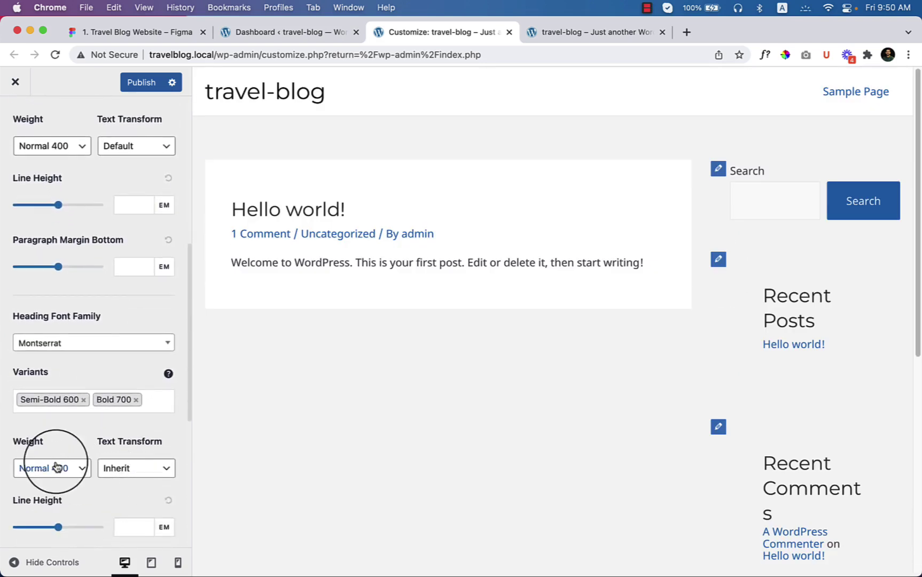
scroll(120, 495, down, 1)
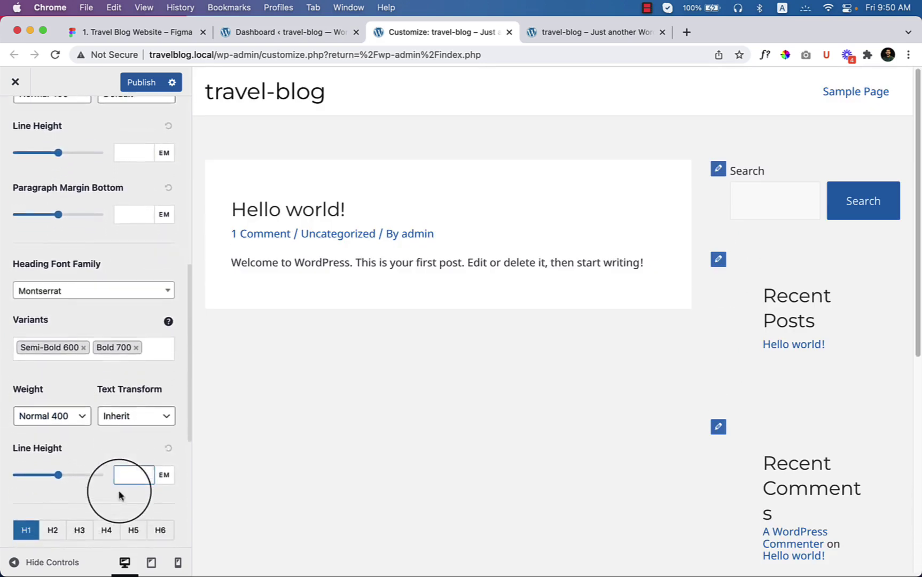
click(58, 415)
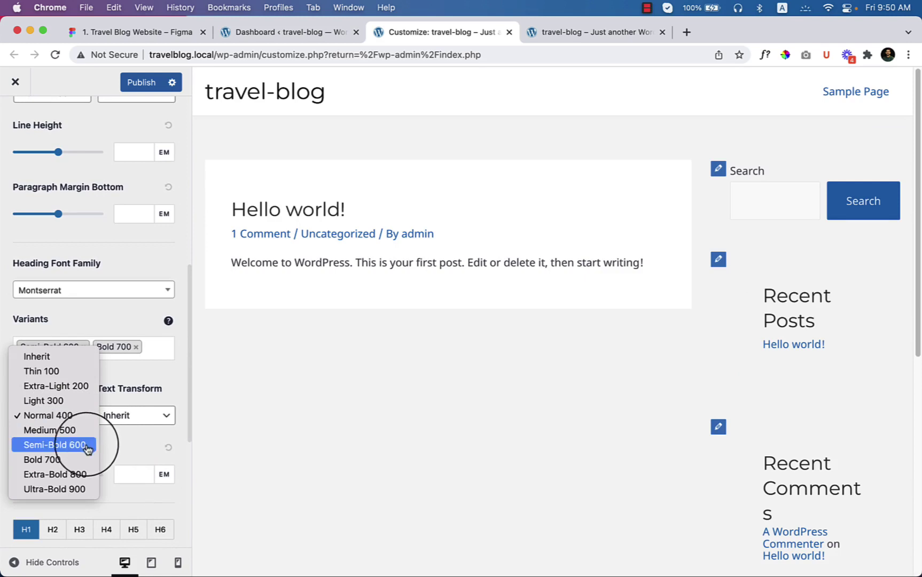
click(65, 459)
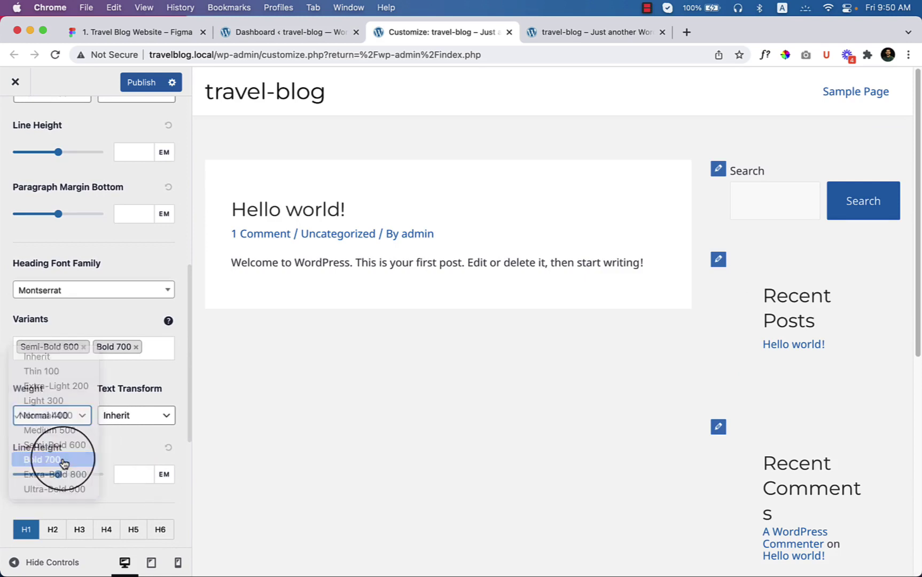
click(66, 417)
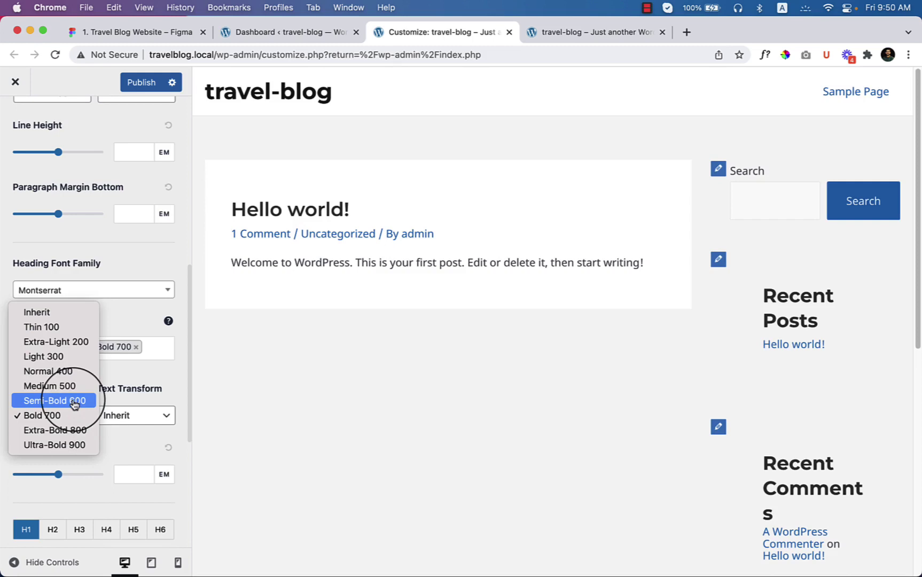
click(62, 371)
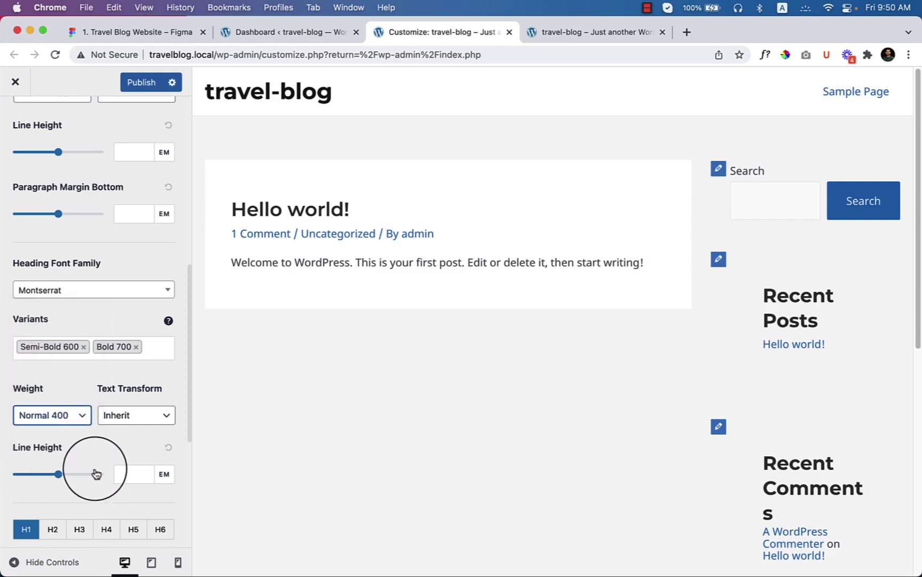
Make H1 headings Bold 700 at 65 px
scroll(91, 464, down, 4)
scroll(72, 444, down, 2)
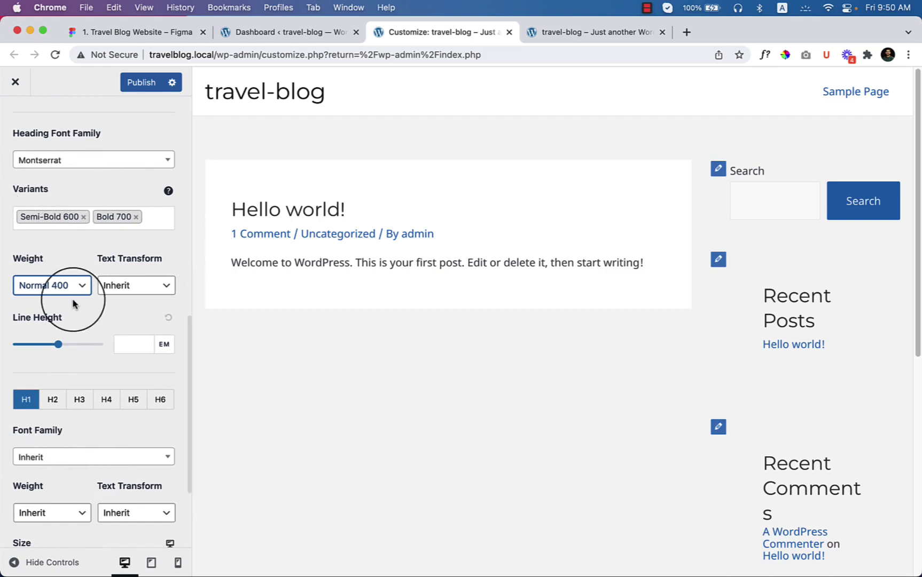
scroll(48, 251, up, 1)
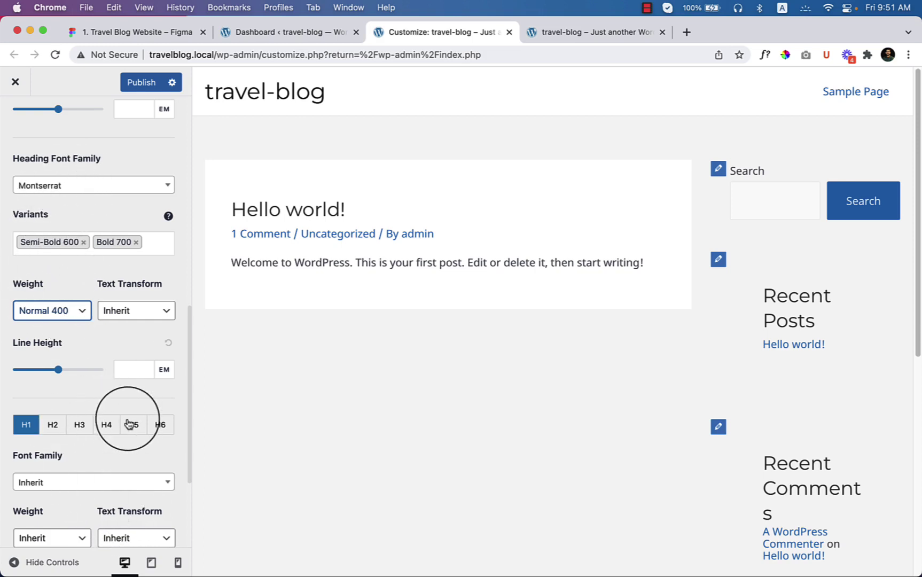
scroll(128, 424, down, 2)
scroll(64, 460, down, 1)
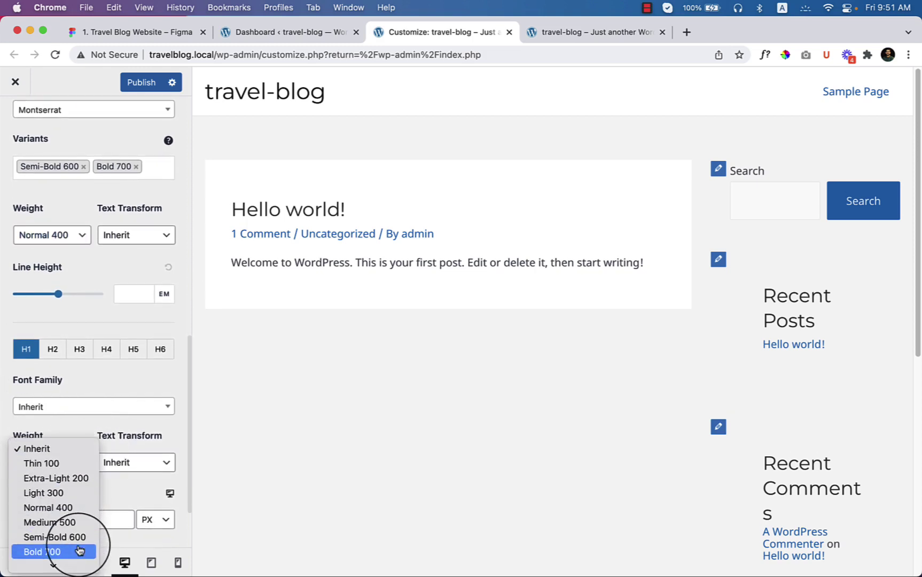
click(74, 552)
scroll(78, 521, down, 2)
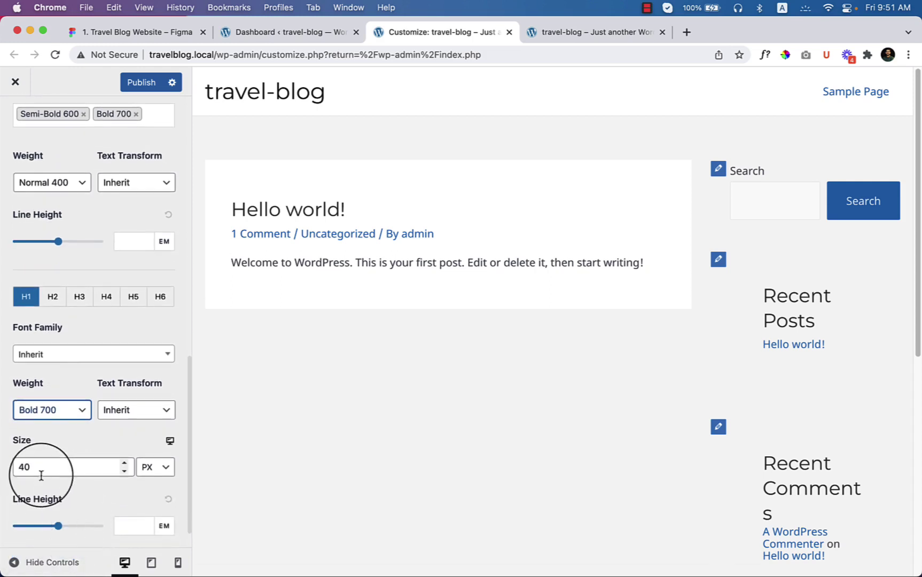
drag(28, 468, 15, 467)
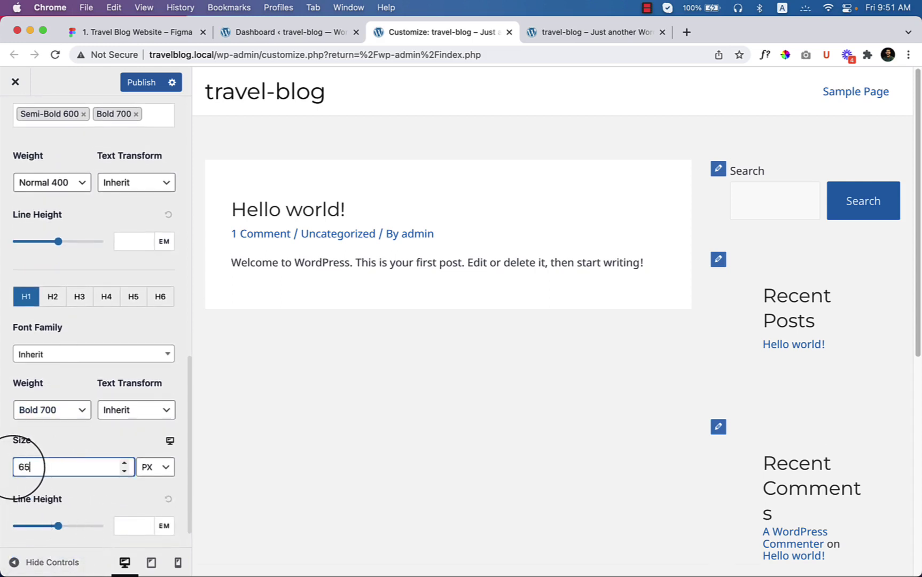
Make H2 headings Bold 700
click(54, 308)
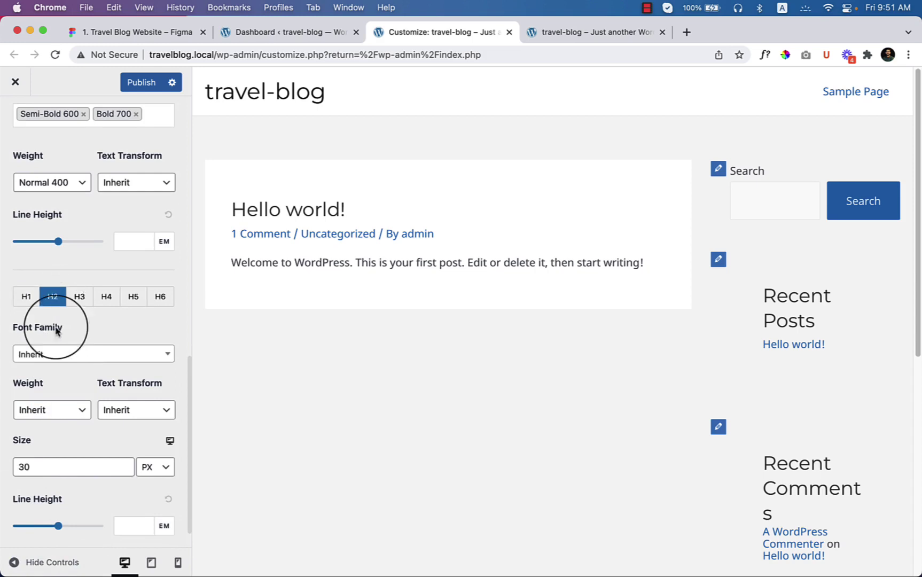
click(62, 411)
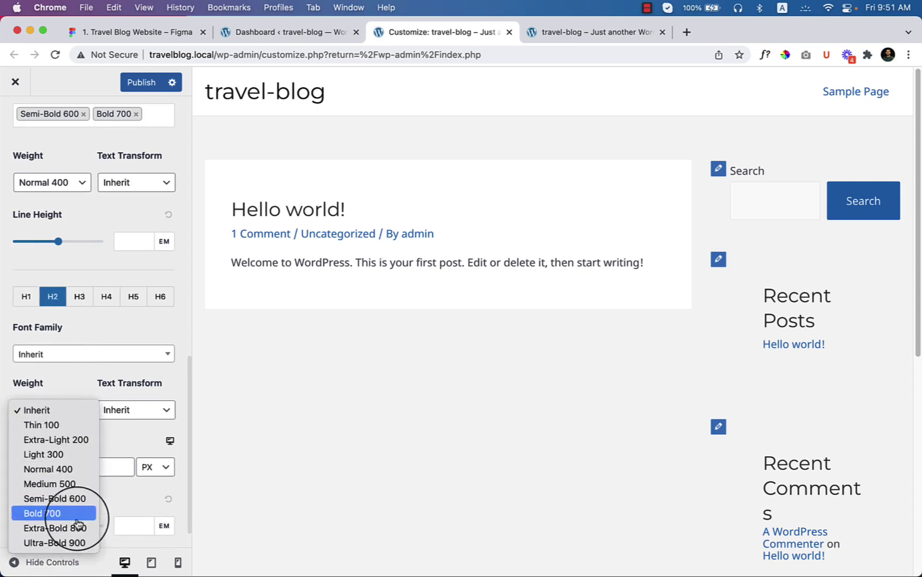
click(78, 519)
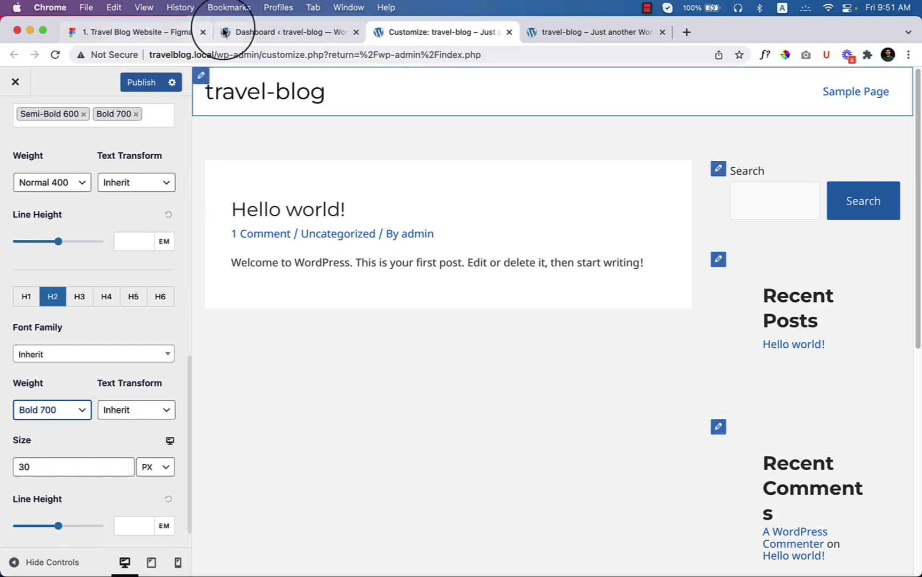
Check the Figma section heading (SemiBold 42) and Eiffel Tower card title (36) sizes
click(143, 34)
scroll(421, 251, up, 8)
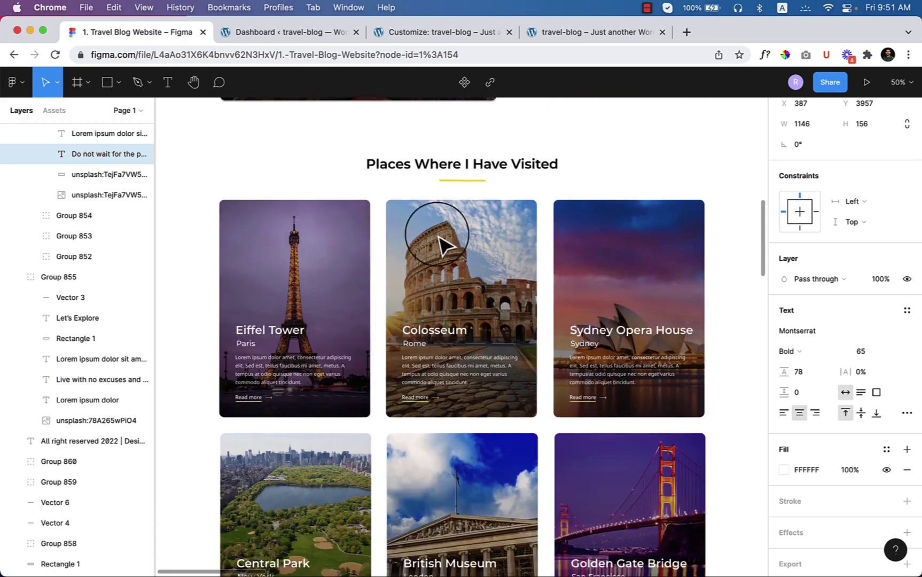
click(473, 164)
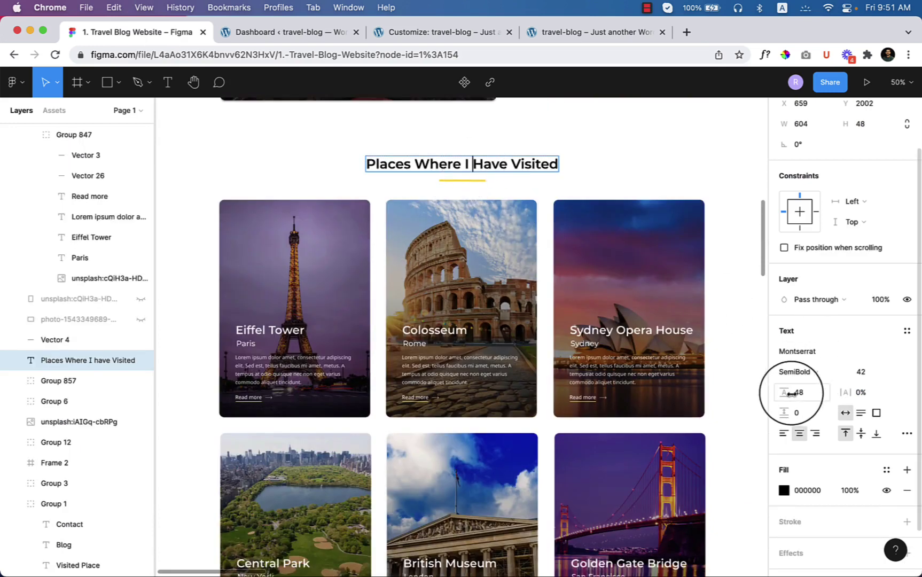
click(288, 331)
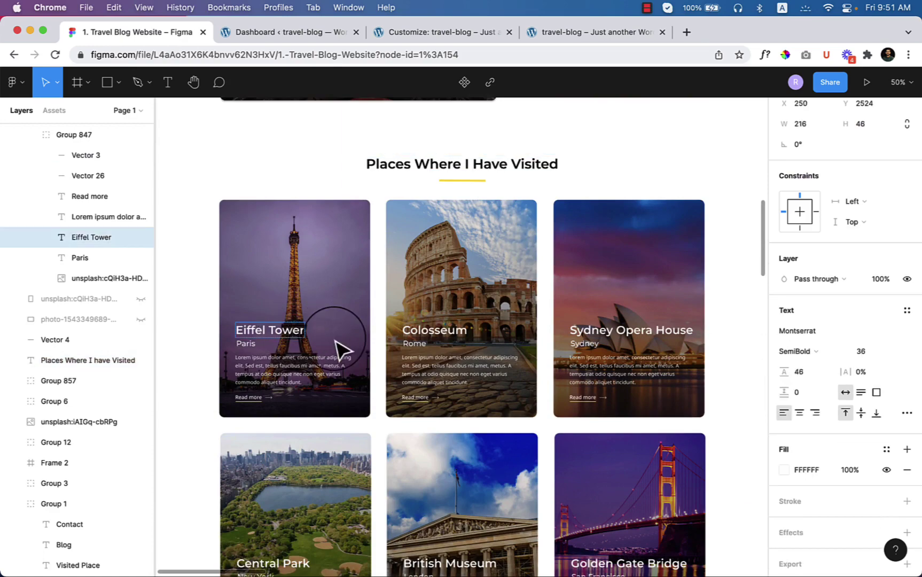
Set the H2 size to 42 px and the H3 size to 36 px
click(437, 33)
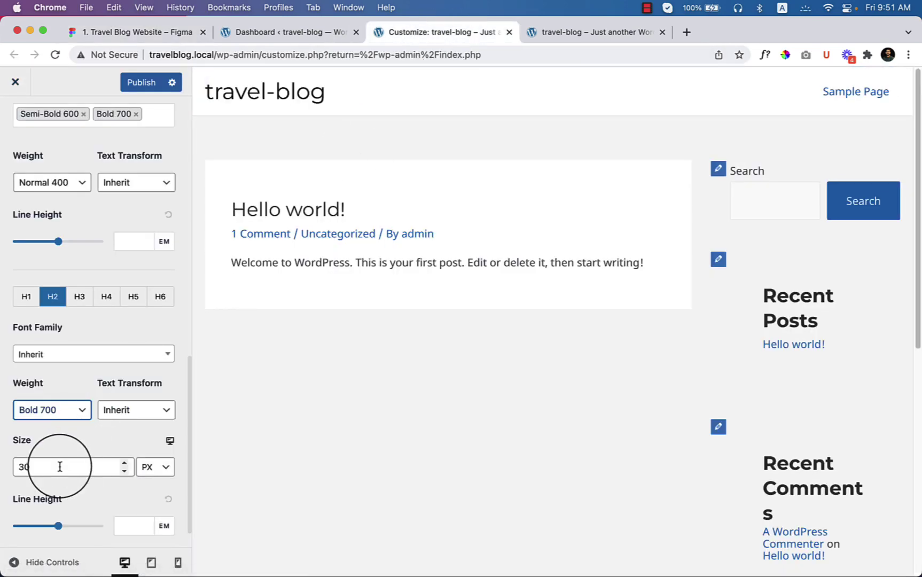
drag(62, 466, 20, 469)
text(42)
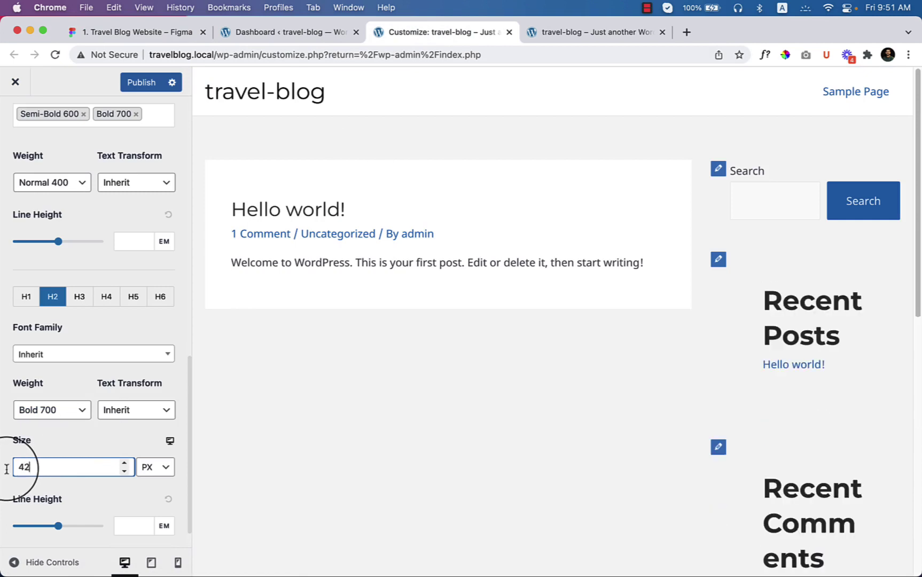
click(62, 447)
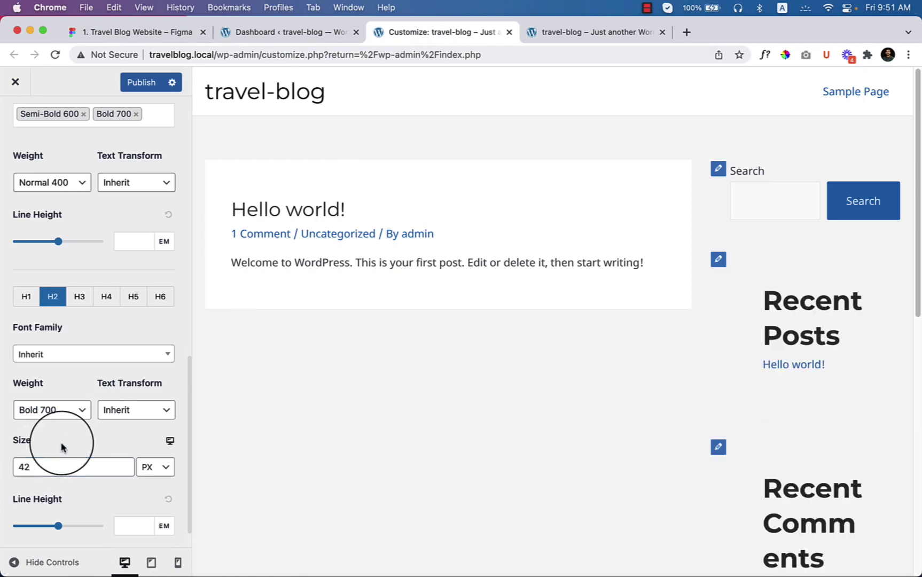
click(79, 296)
click(48, 469)
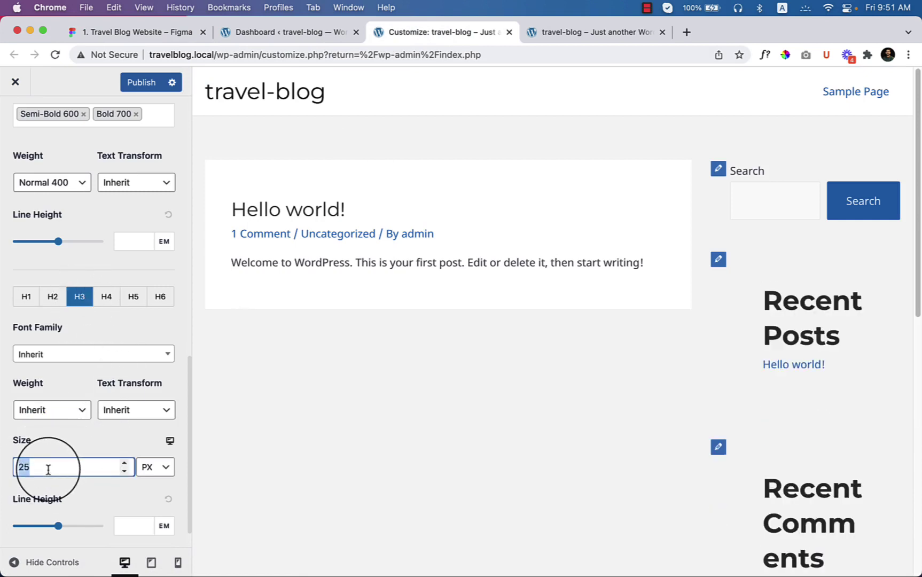
text(36)
click(99, 449)
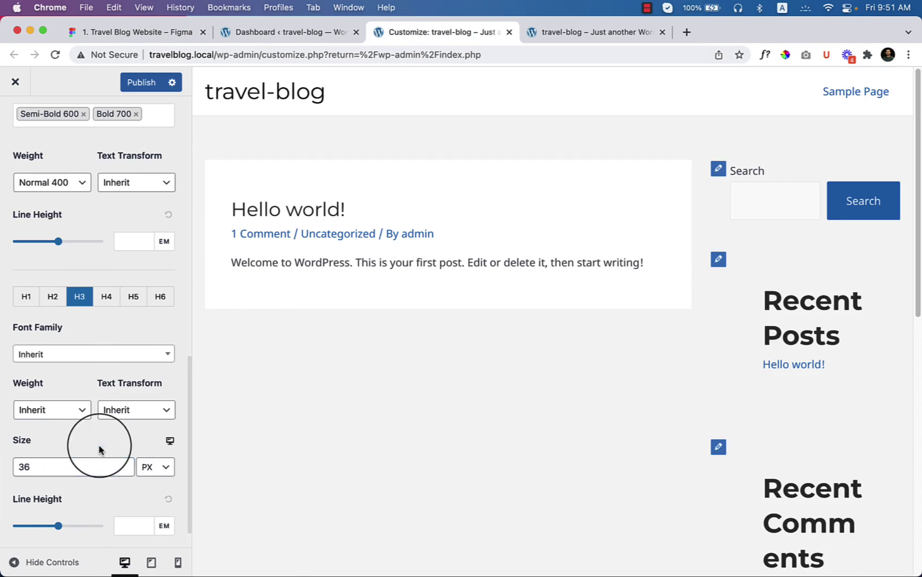
Turn off underlined content links, then go back and open the Colors settings
scroll(99, 449, down, 2)
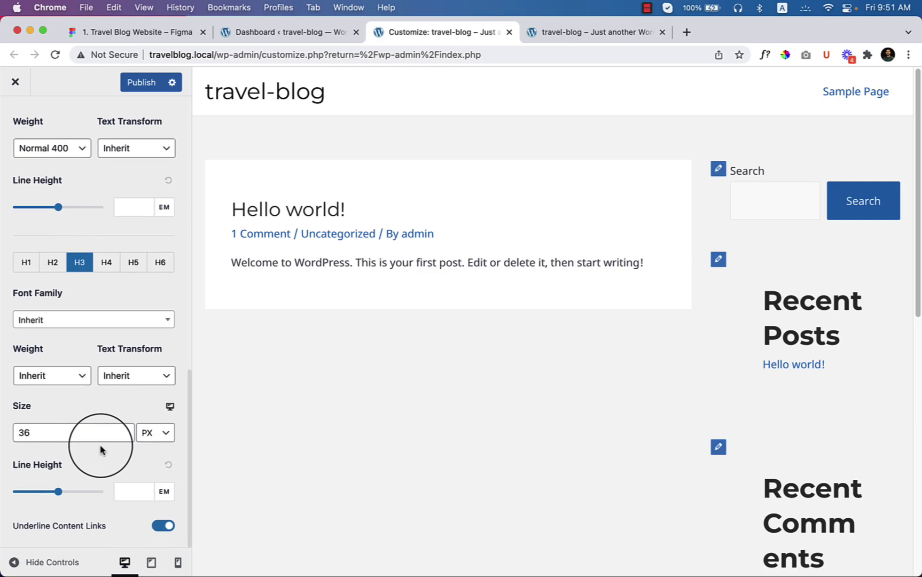
click(156, 526)
click(116, 534)
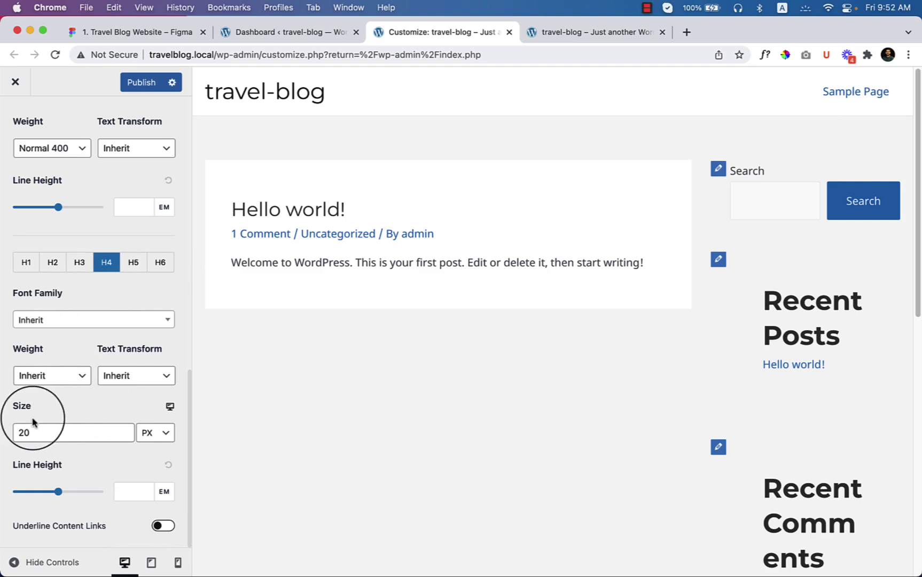
click(133, 265)
scroll(93, 392, up, 15)
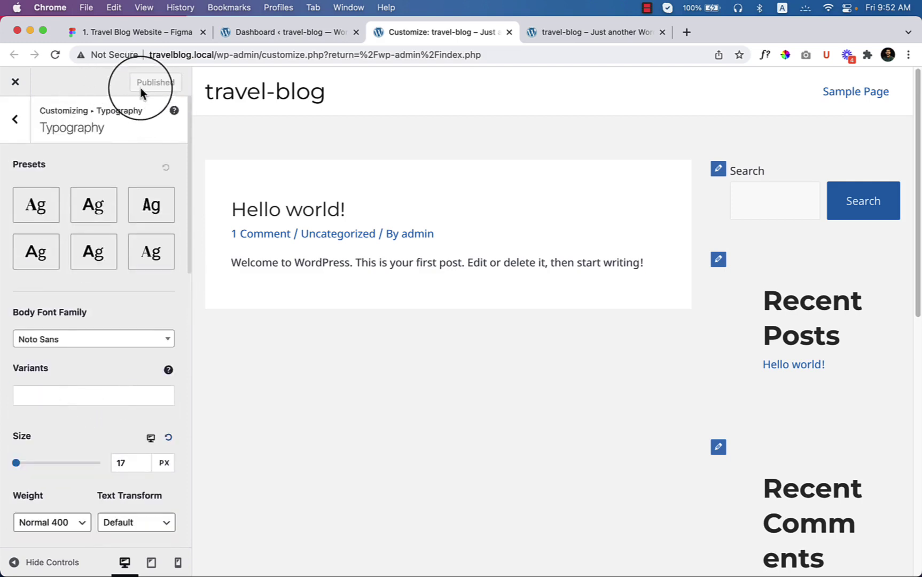
click(15, 119)
click(78, 187)
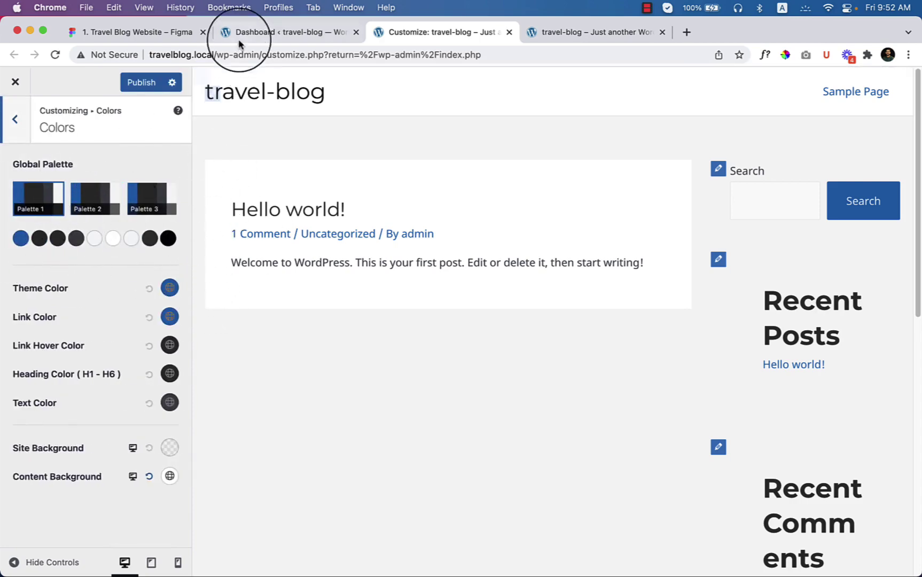
Zoom in on the Let's Explore button and select its yellow FFD937 background shape
click(123, 32)
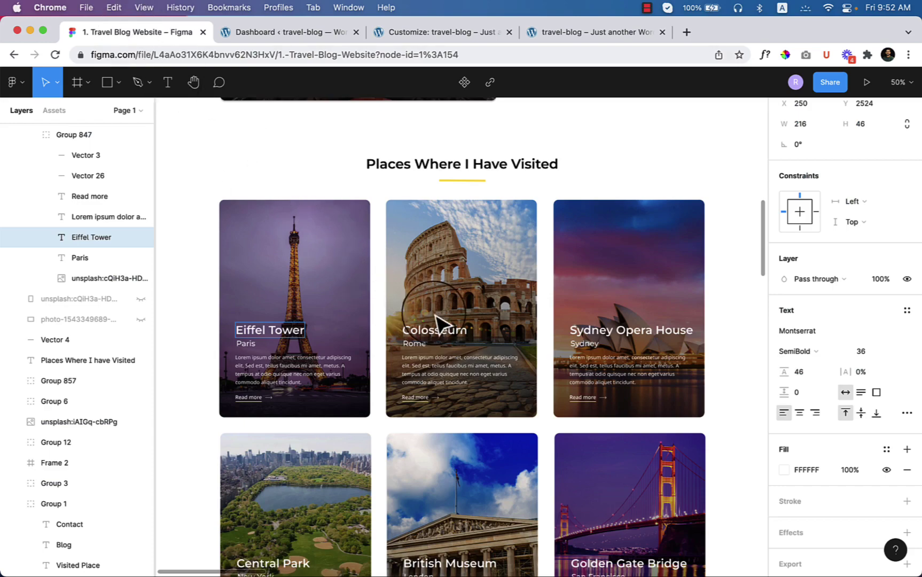
scroll(427, 312, up, 10)
scroll(433, 313, up, 5)
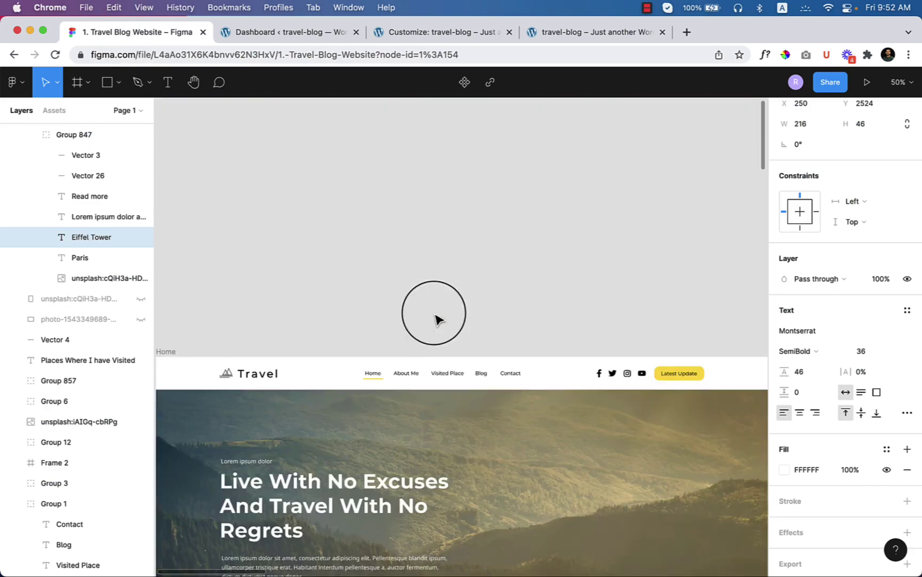
scroll(578, 381, down, 3)
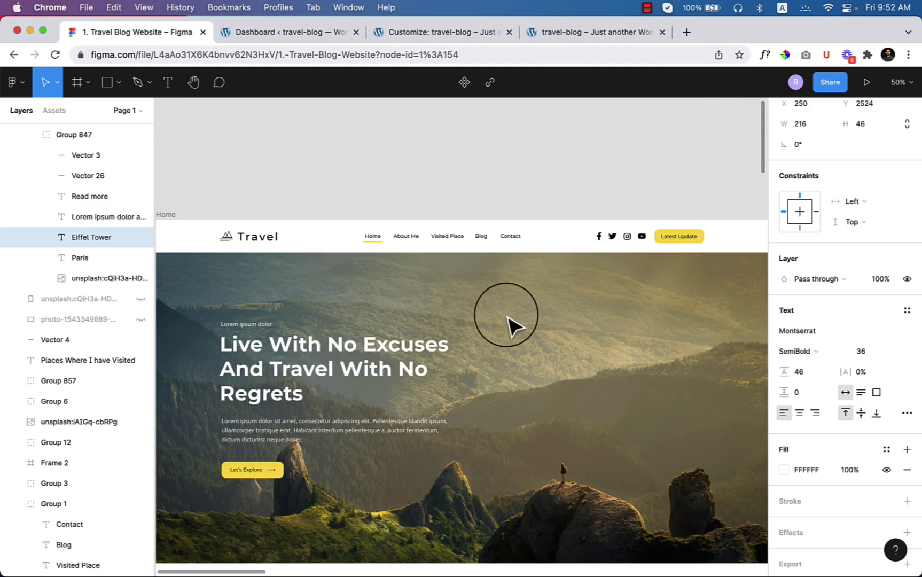
scroll(275, 470, down, 10)
scroll(278, 473, up, 10)
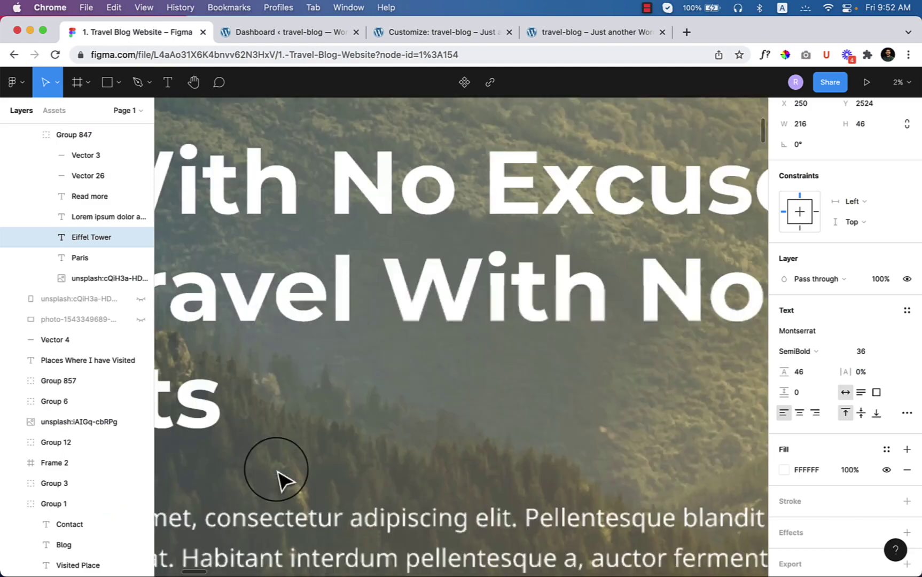
scroll(292, 475, down, 6)
scroll(341, 491, up, 3)
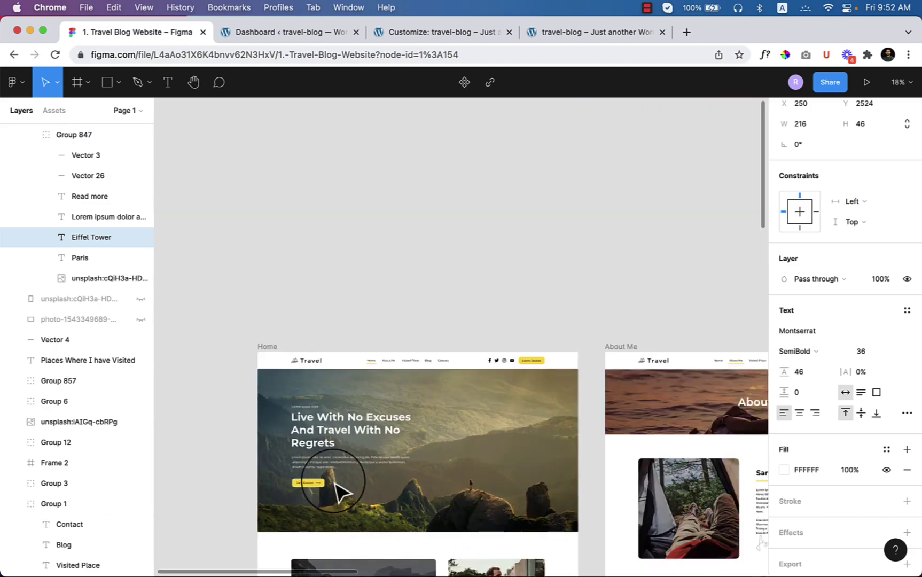
scroll(342, 491, up, 2)
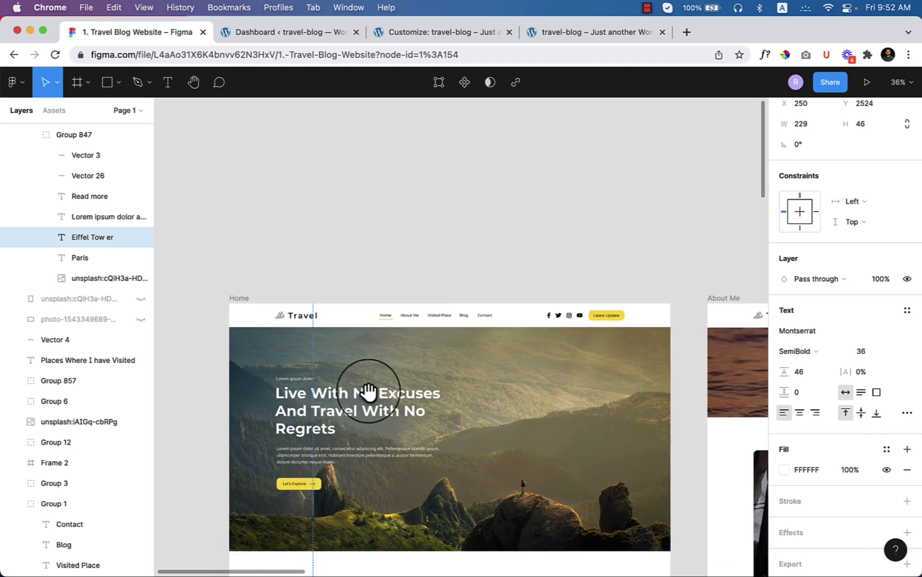
scroll(421, 480, down, 5)
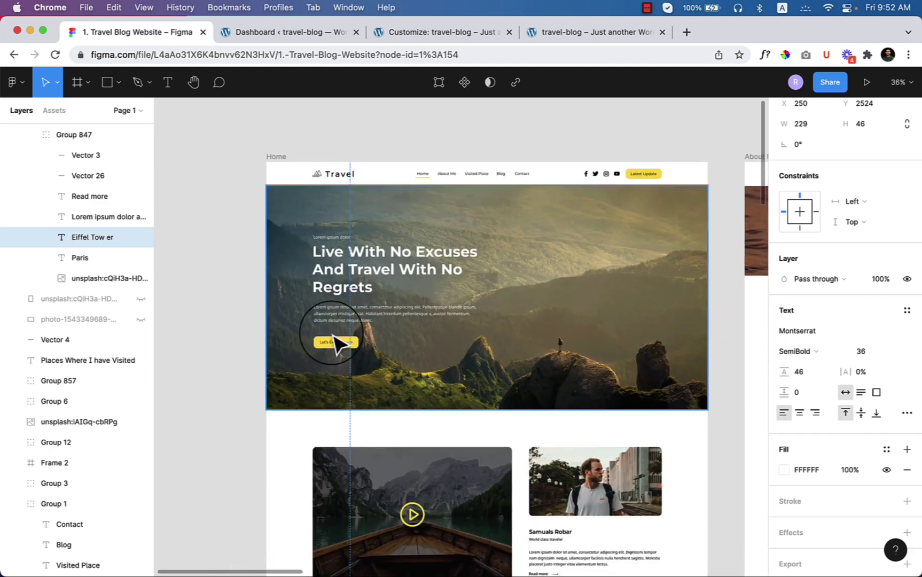
scroll(336, 342, up, 15)
double_click(428, 351)
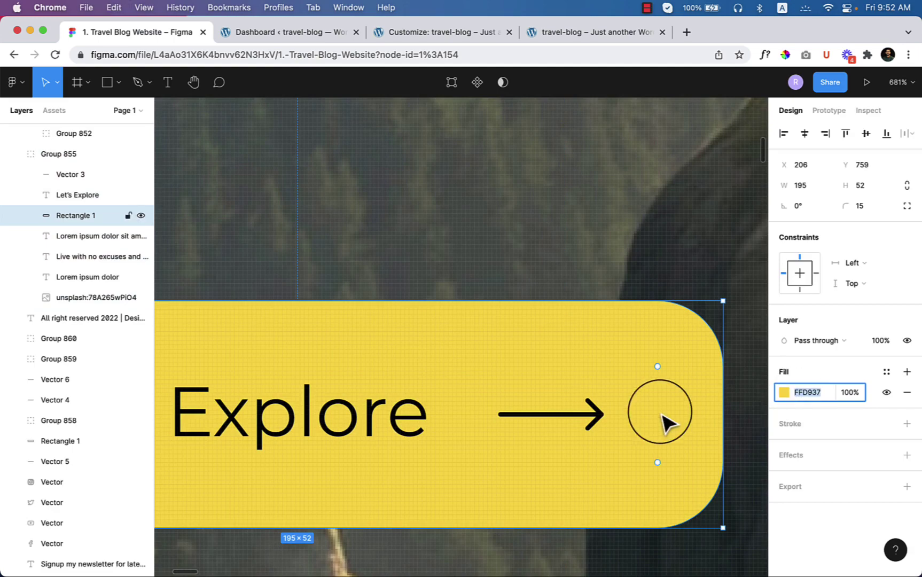
Replace the first global palette colour 0170B9 with the yellow FFD937
click(426, 32)
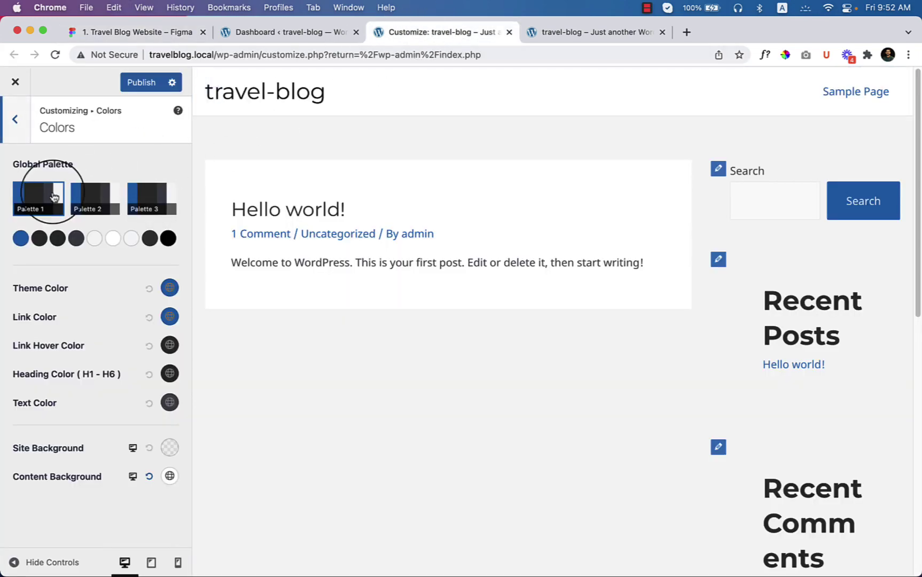
click(21, 239)
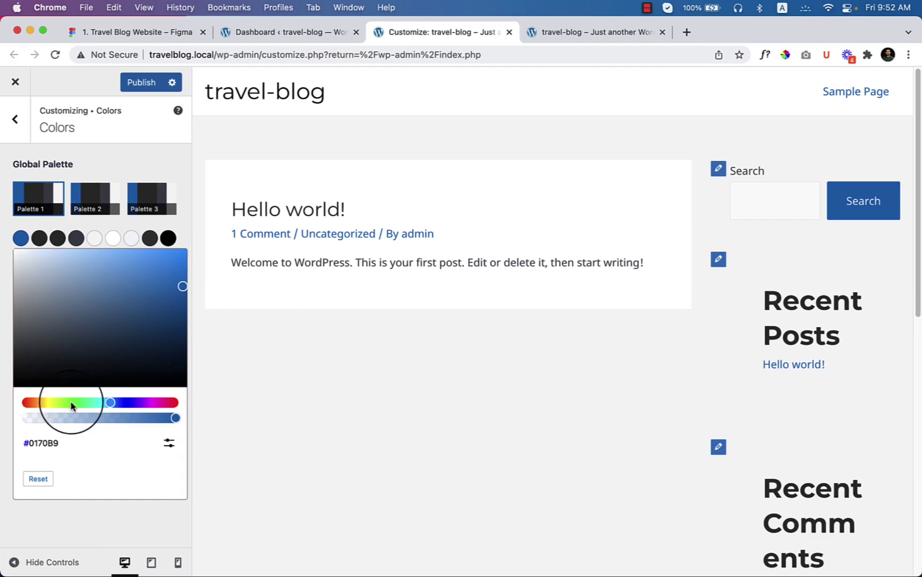
click(168, 443)
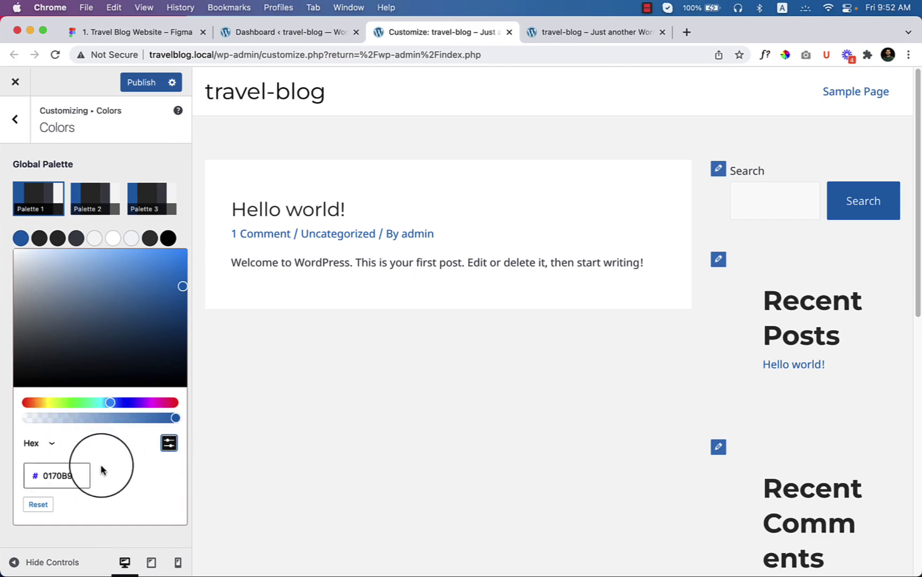
text(FFD937)
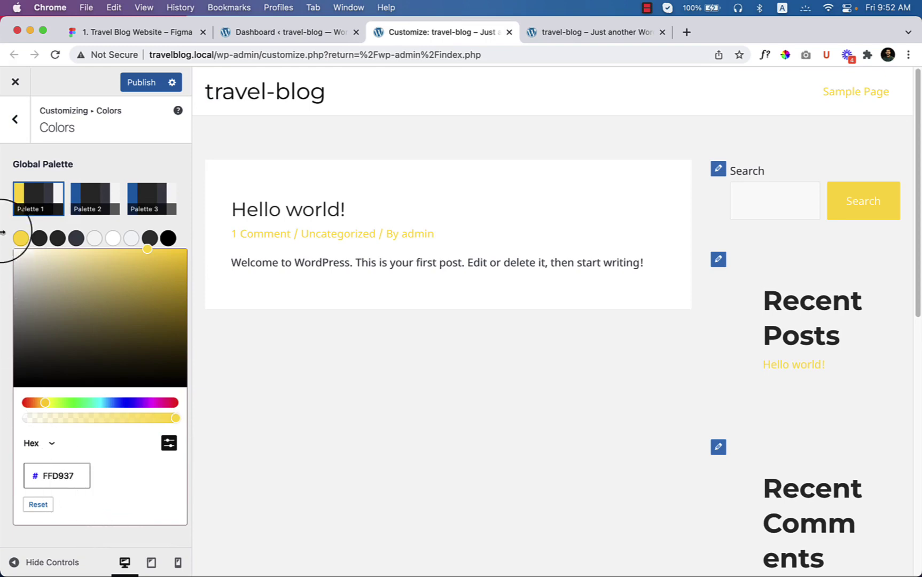
click(20, 239)
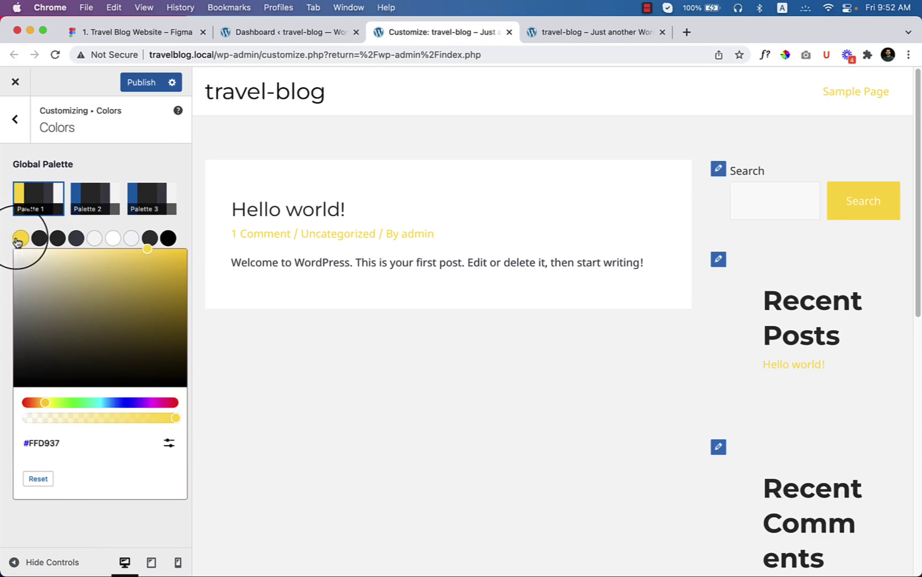
click(71, 170)
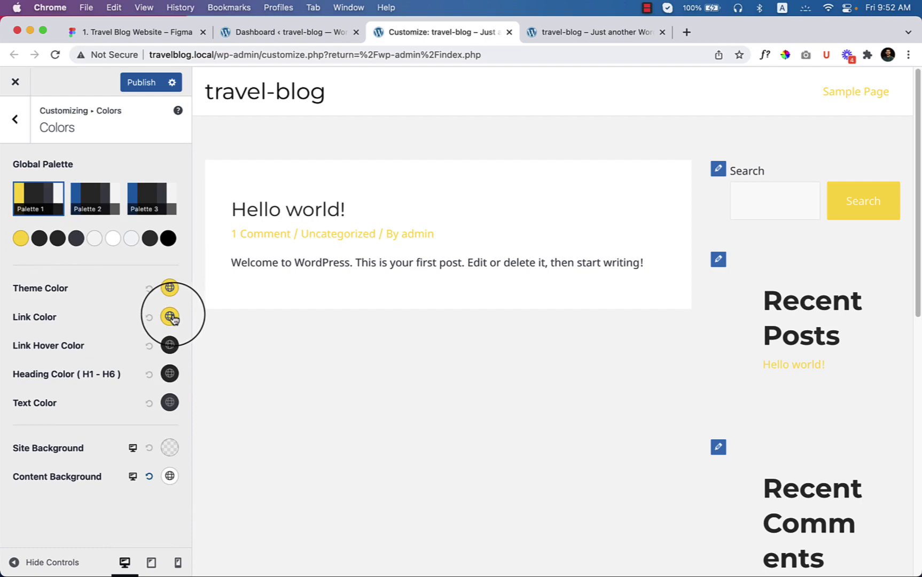
Back in Figma, undo the accidental hero image move and clear the selection
click(331, 36)
click(92, 35)
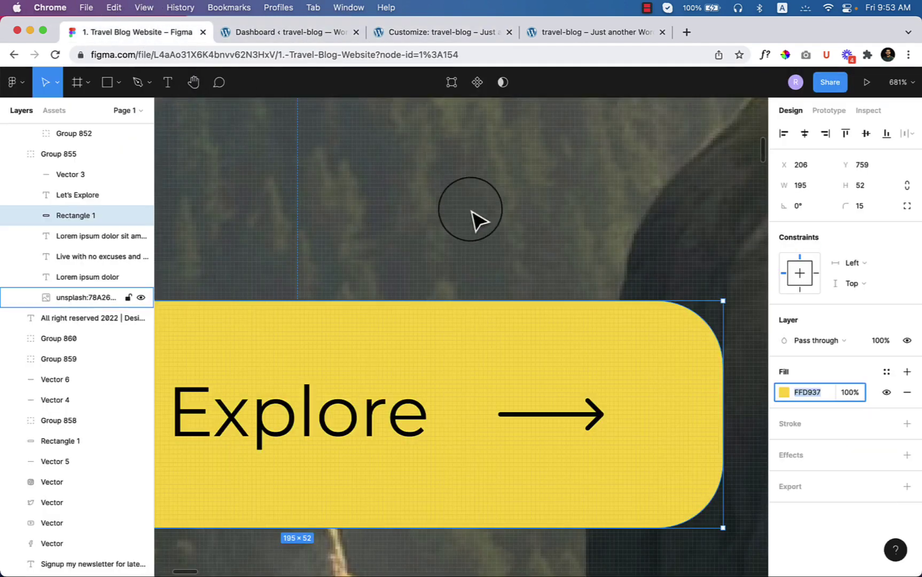
scroll(572, 241, down, 10)
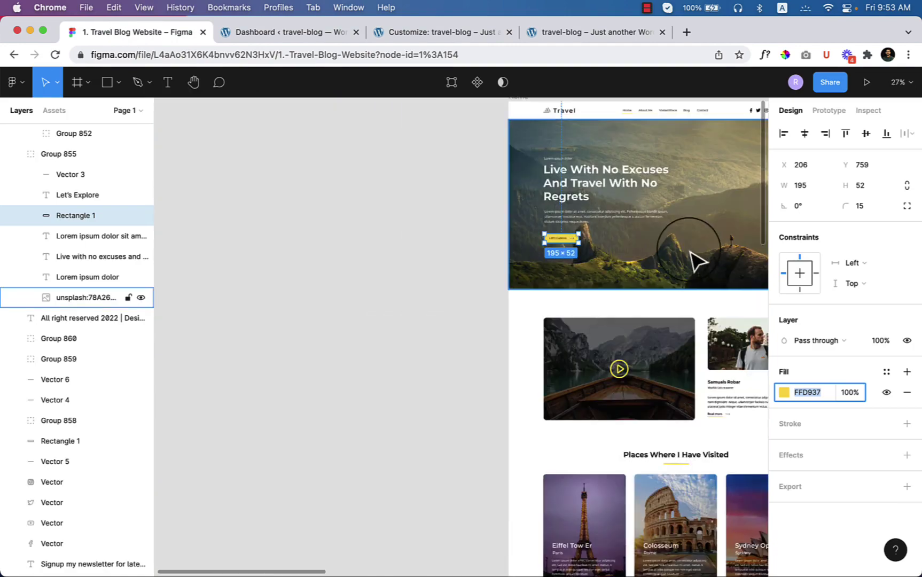
drag(694, 261, 364, 334)
key(super+z)
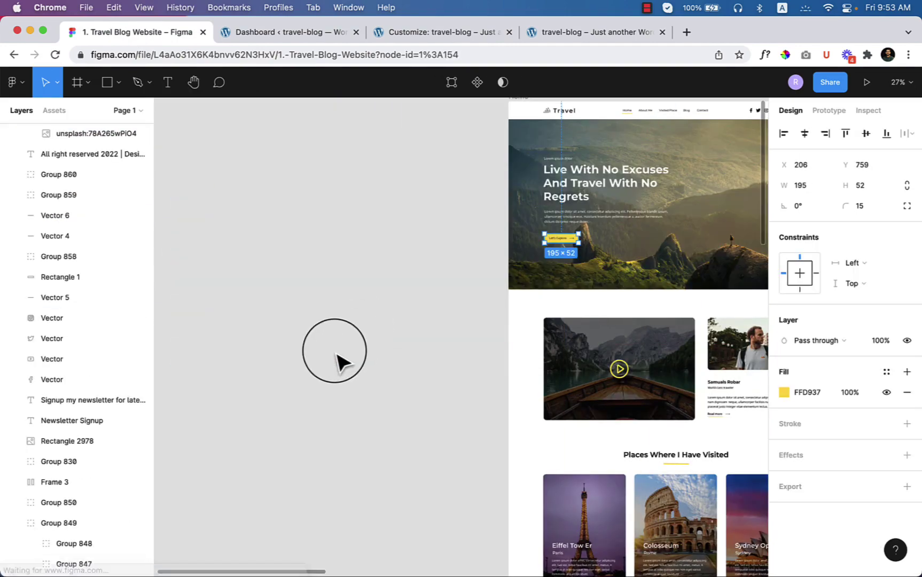
key(Escape)
Pan past the About Me frame and zoom in on the Blog/Archive frame's blog posts
drag(635, 319, 61, 229)
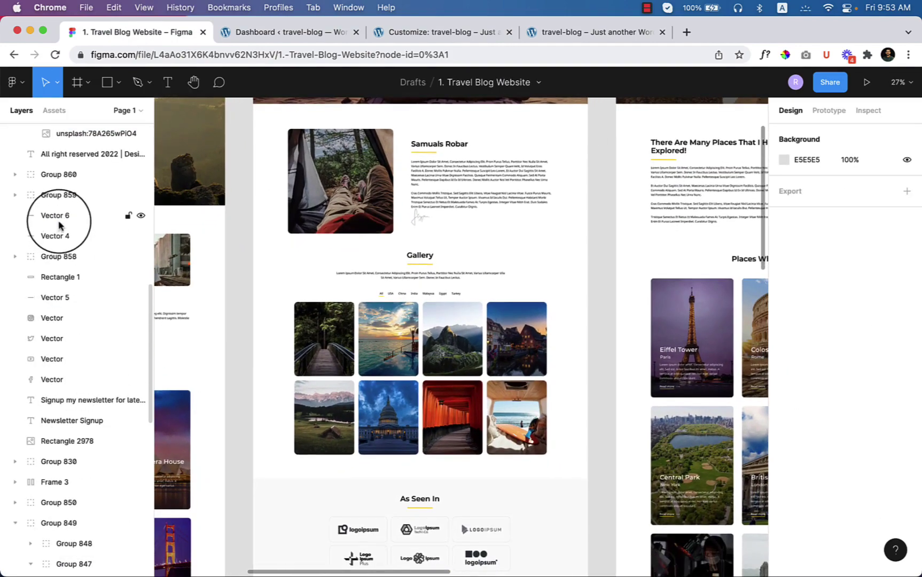
drag(635, 374, 120, 399)
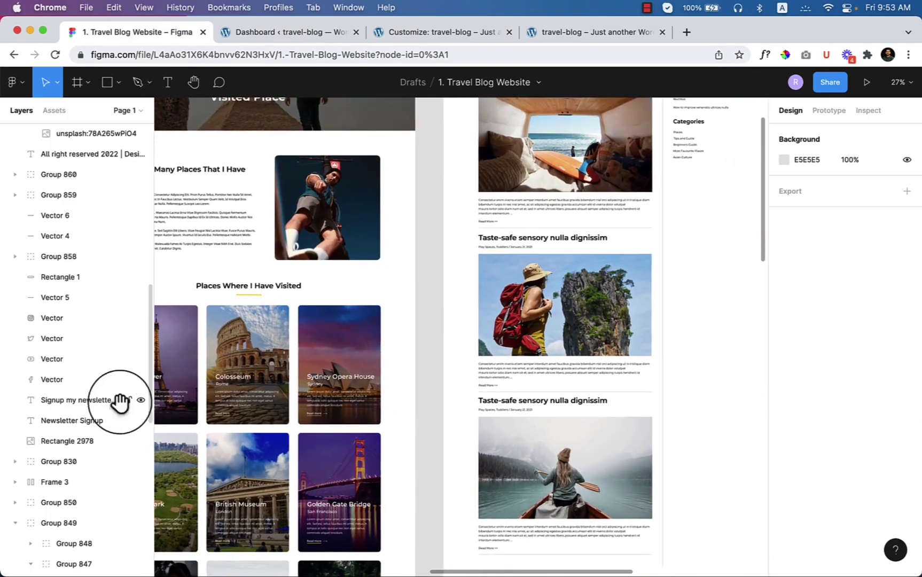
scroll(545, 409, up, 3)
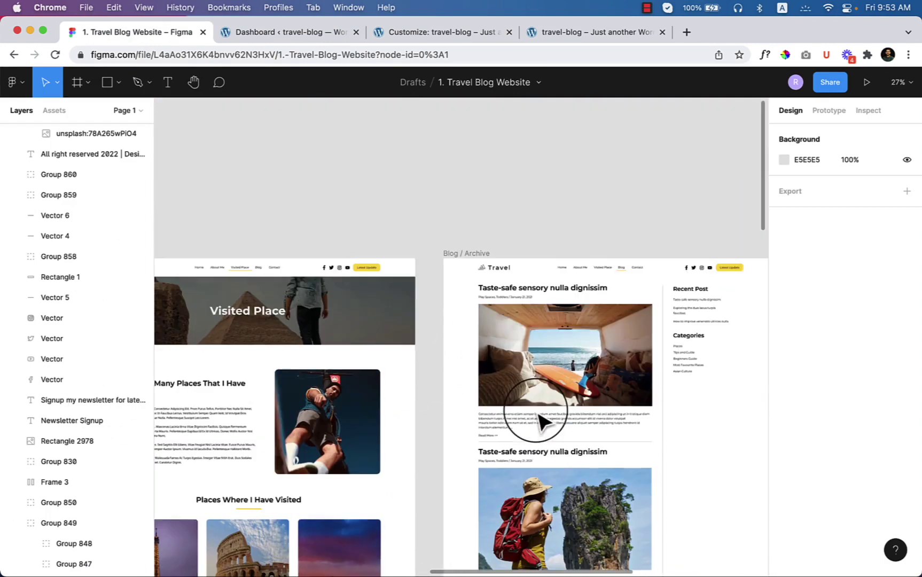
scroll(542, 416, down, 3)
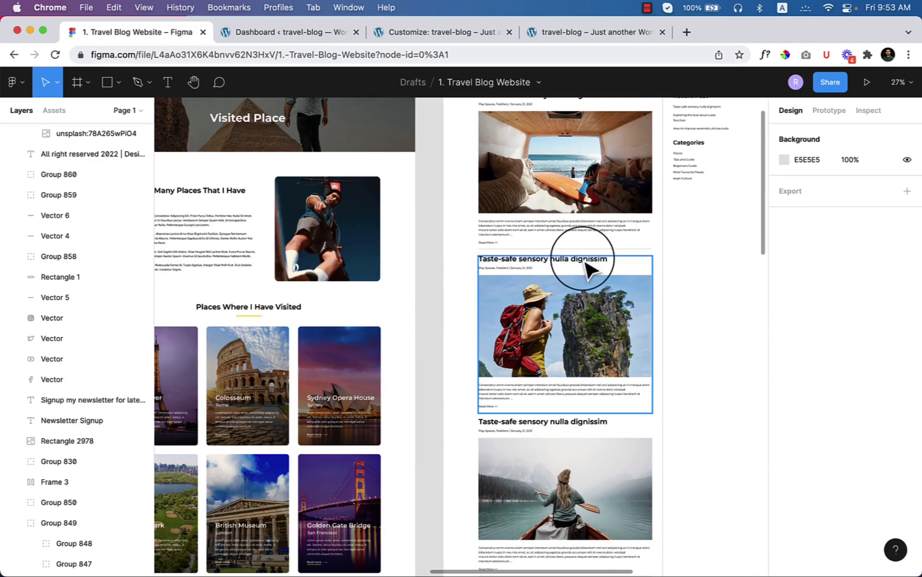
scroll(572, 268, up, 5)
scroll(551, 284, down, 3)
scroll(558, 336, up, 4)
scroll(558, 336, up, 10)
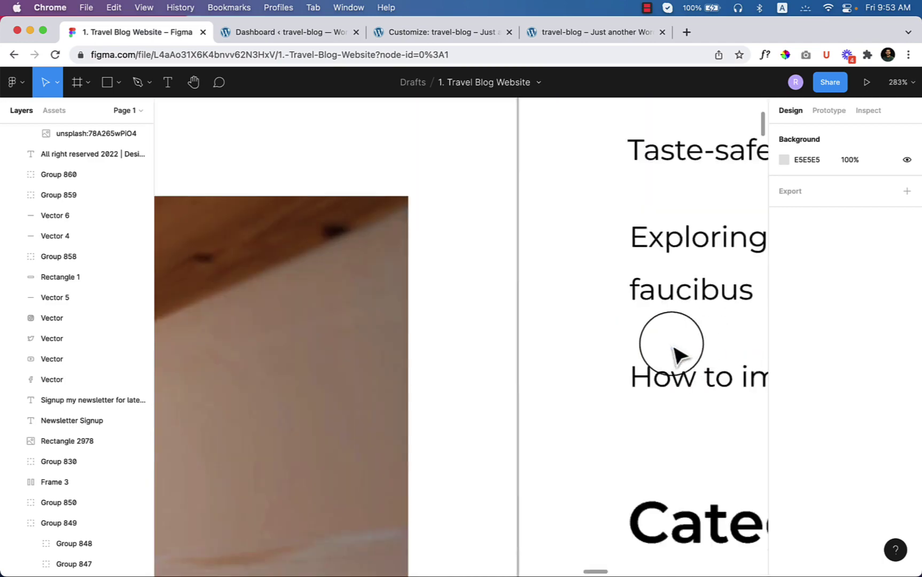
scroll(559, 336, down, 6)
scroll(358, 324, down, 4)
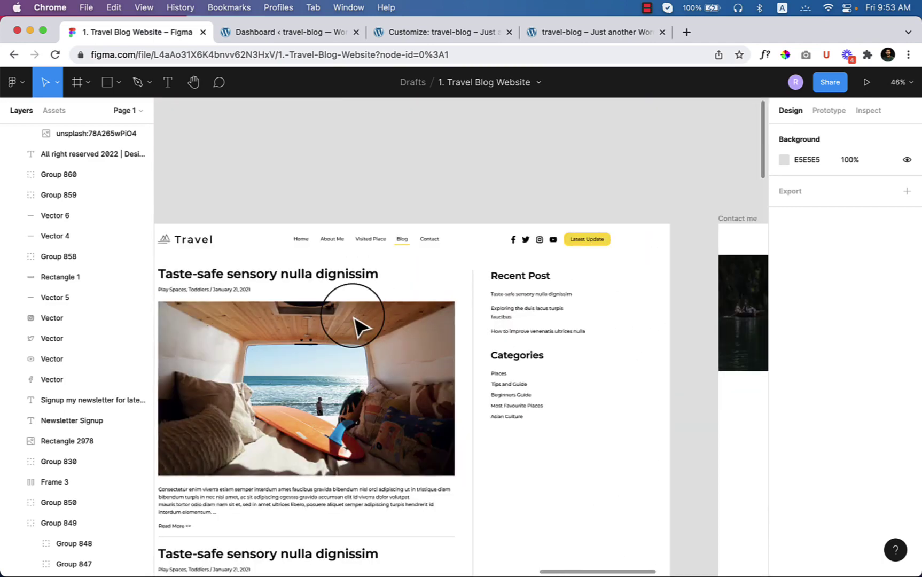
scroll(390, 299, left, 3)
scroll(371, 288, up, 4)
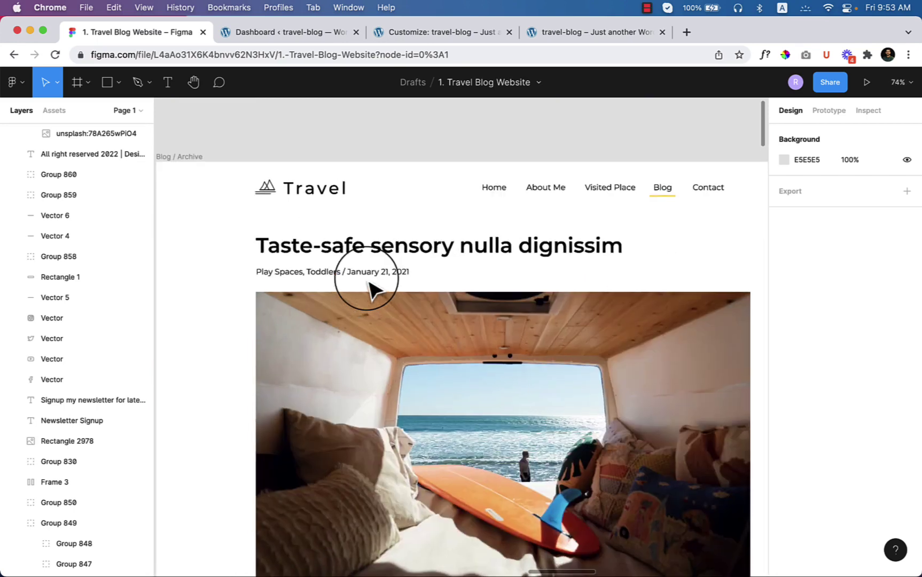
scroll(325, 419, down, 6)
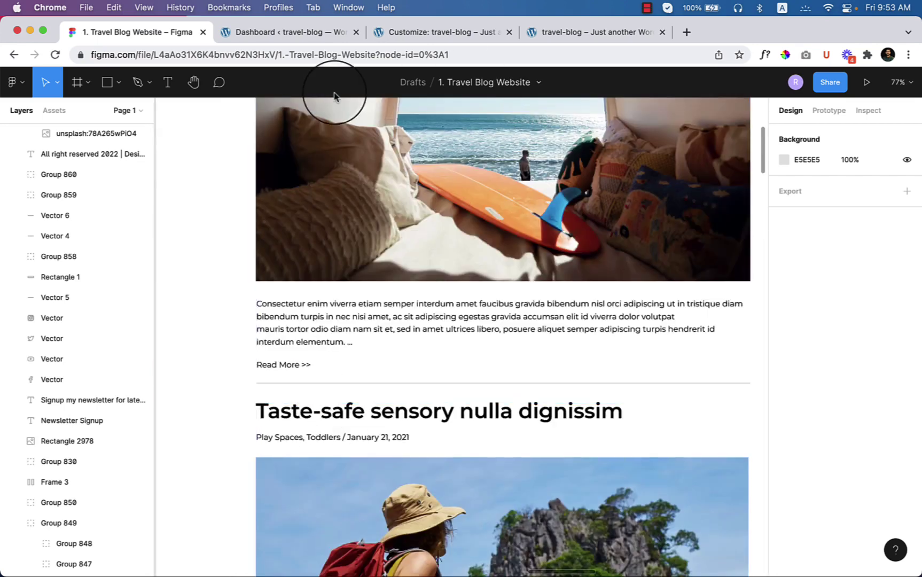
click(412, 31)
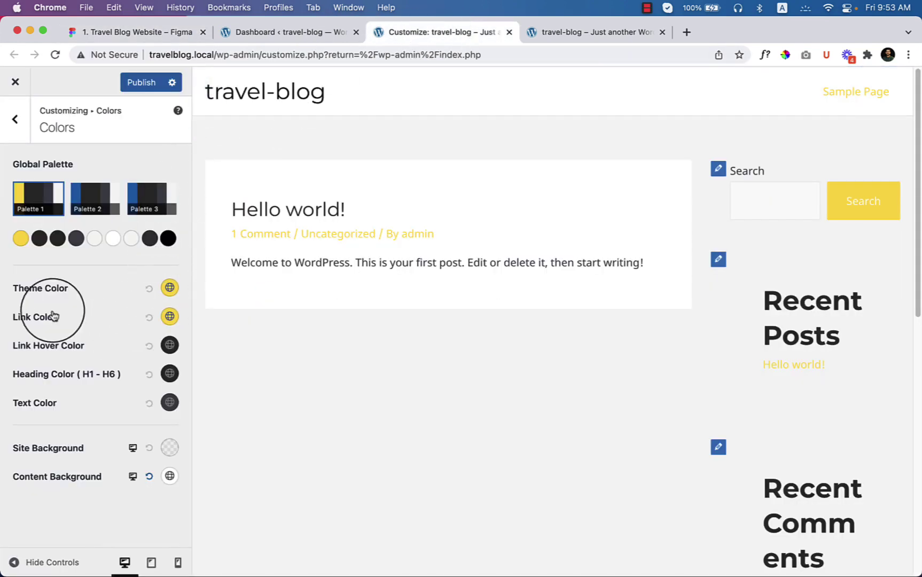
Change Link Color from palette yellow to a custom darker gold near #DFBA13 (#E1BD1C)
click(169, 317)
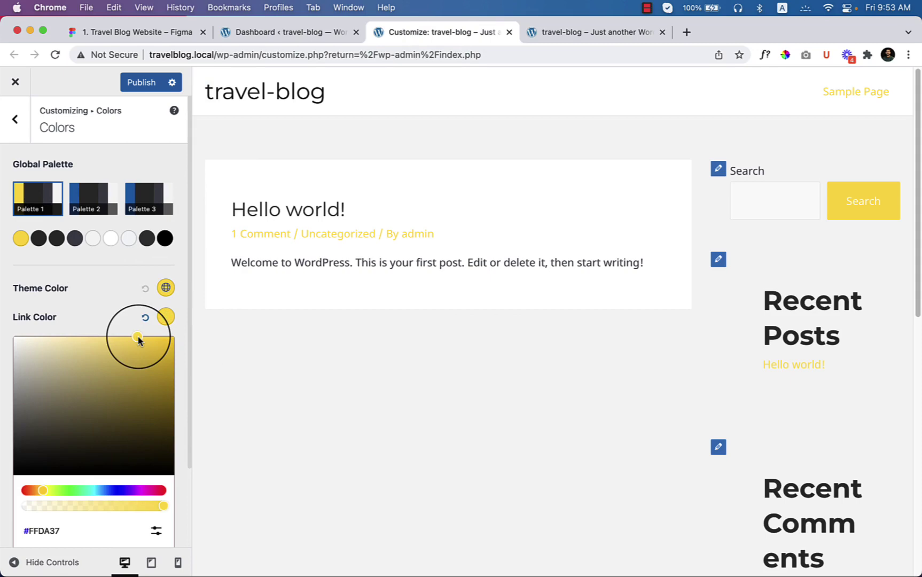
drag(138, 340, 168, 362)
click(92, 318)
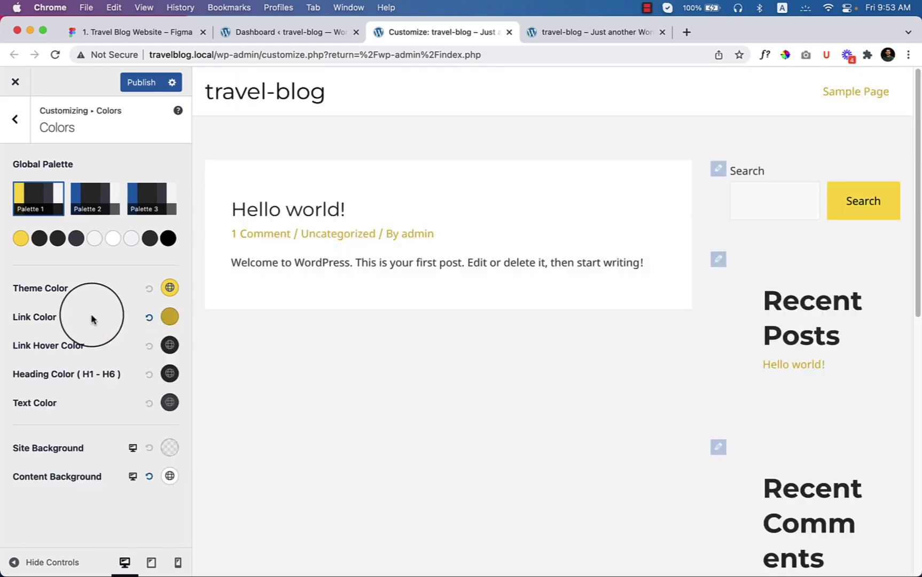